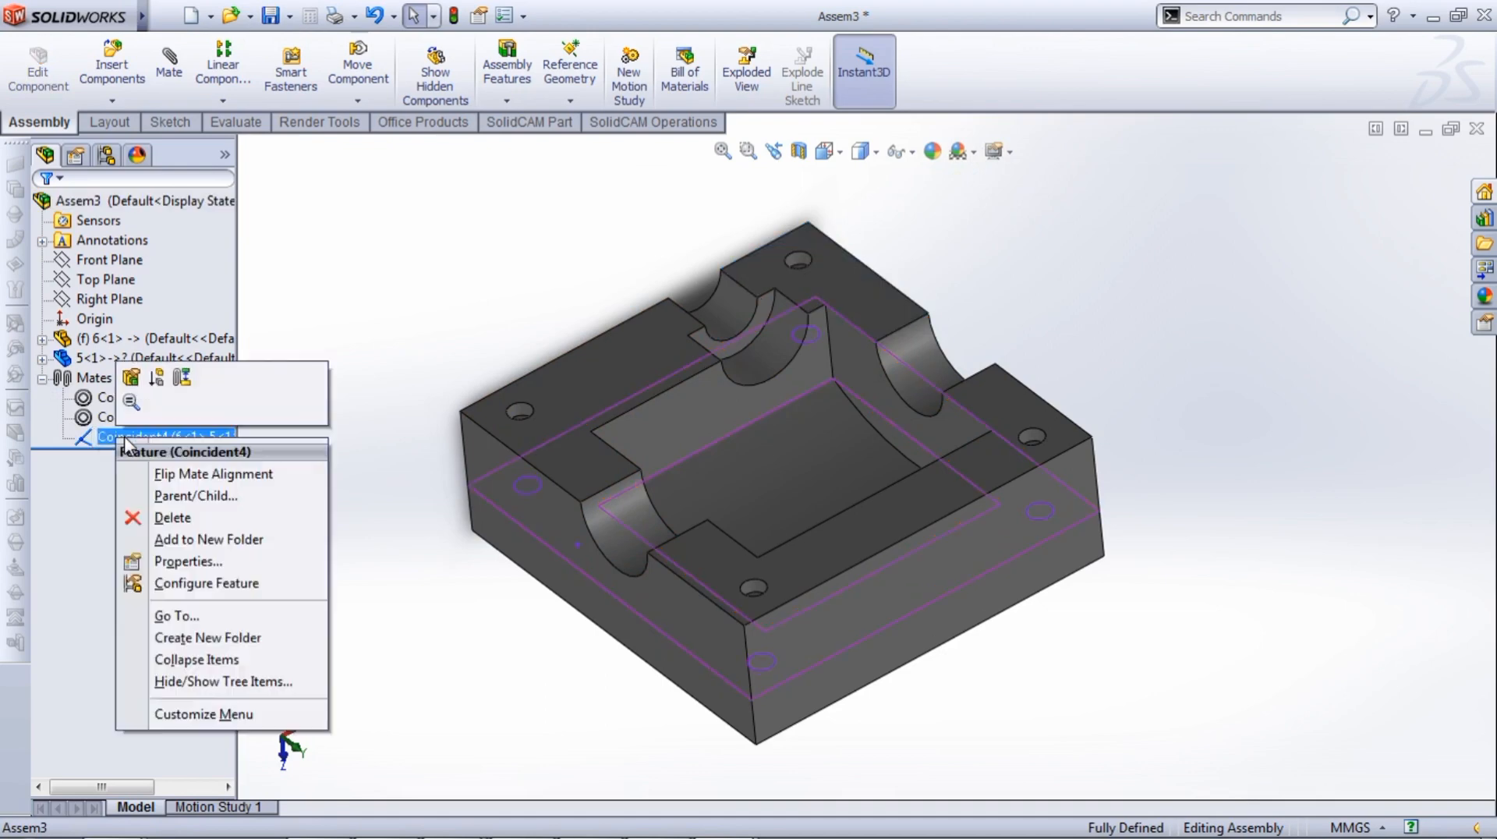
# - Delete the Coincident4 mate and move the upper block away from the lower plate
pyautogui.click(167, 518)
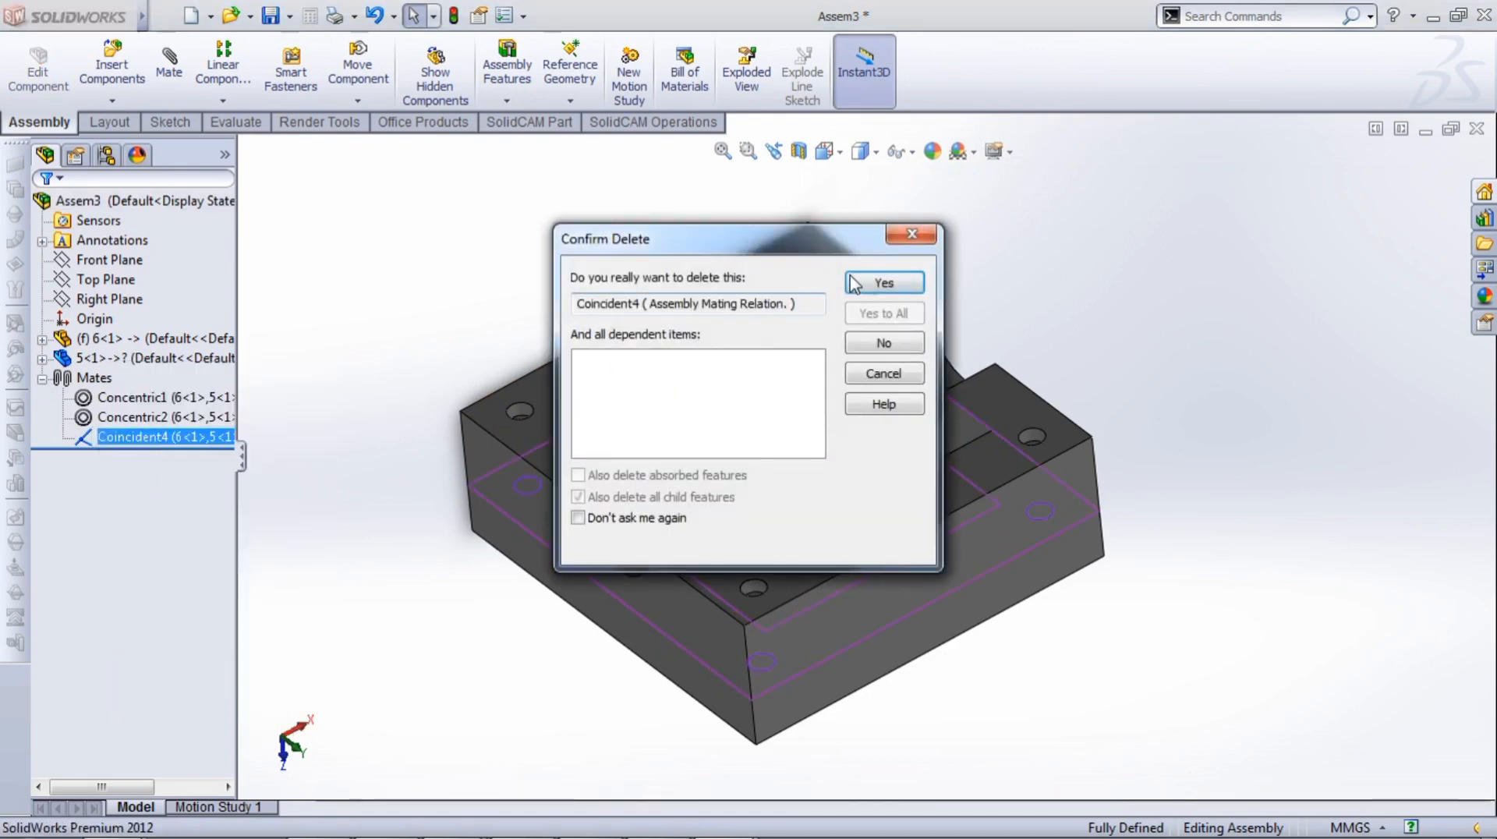
pyautogui.click(855, 283)
pyautogui.scroll(3, 930, 391)
pyautogui.moveTo(944, 474); pyautogui.dragTo(947, 300)
# - Examine the separated mould halves from several angles, including the lower plate's recess and pins and the upper block's opening
pyautogui.moveTo(906, 418); pyautogui.dragTo(993, 306, button='middle')
pyautogui.scroll(-4, 850, 521)
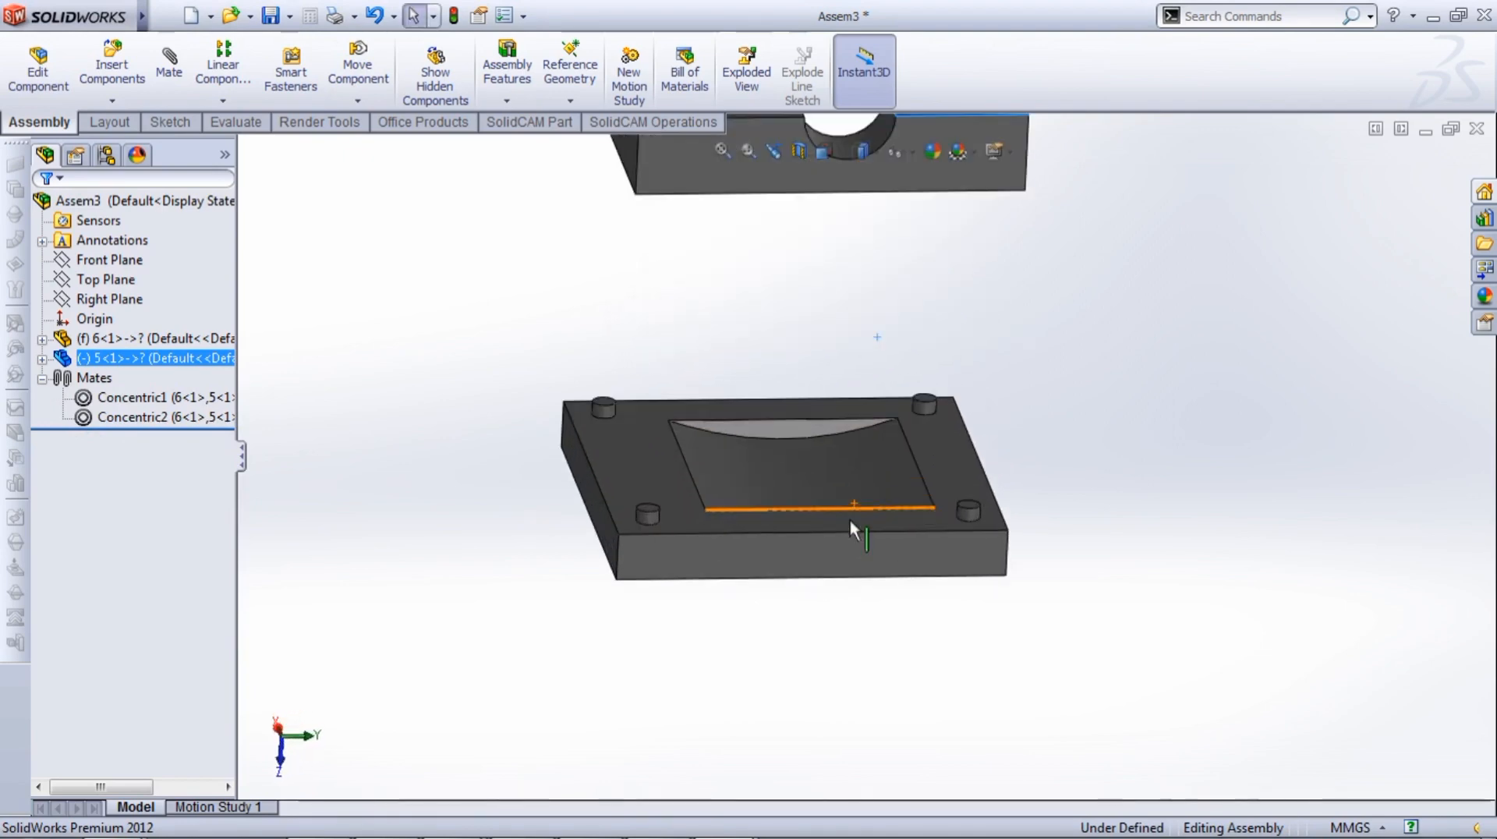
pyautogui.scroll(-4, 850, 521)
pyautogui.moveTo(768, 454); pyautogui.dragTo(789, 513, button='middle')
pyautogui.scroll(3, 860, 434)
pyautogui.click(1032, 378)
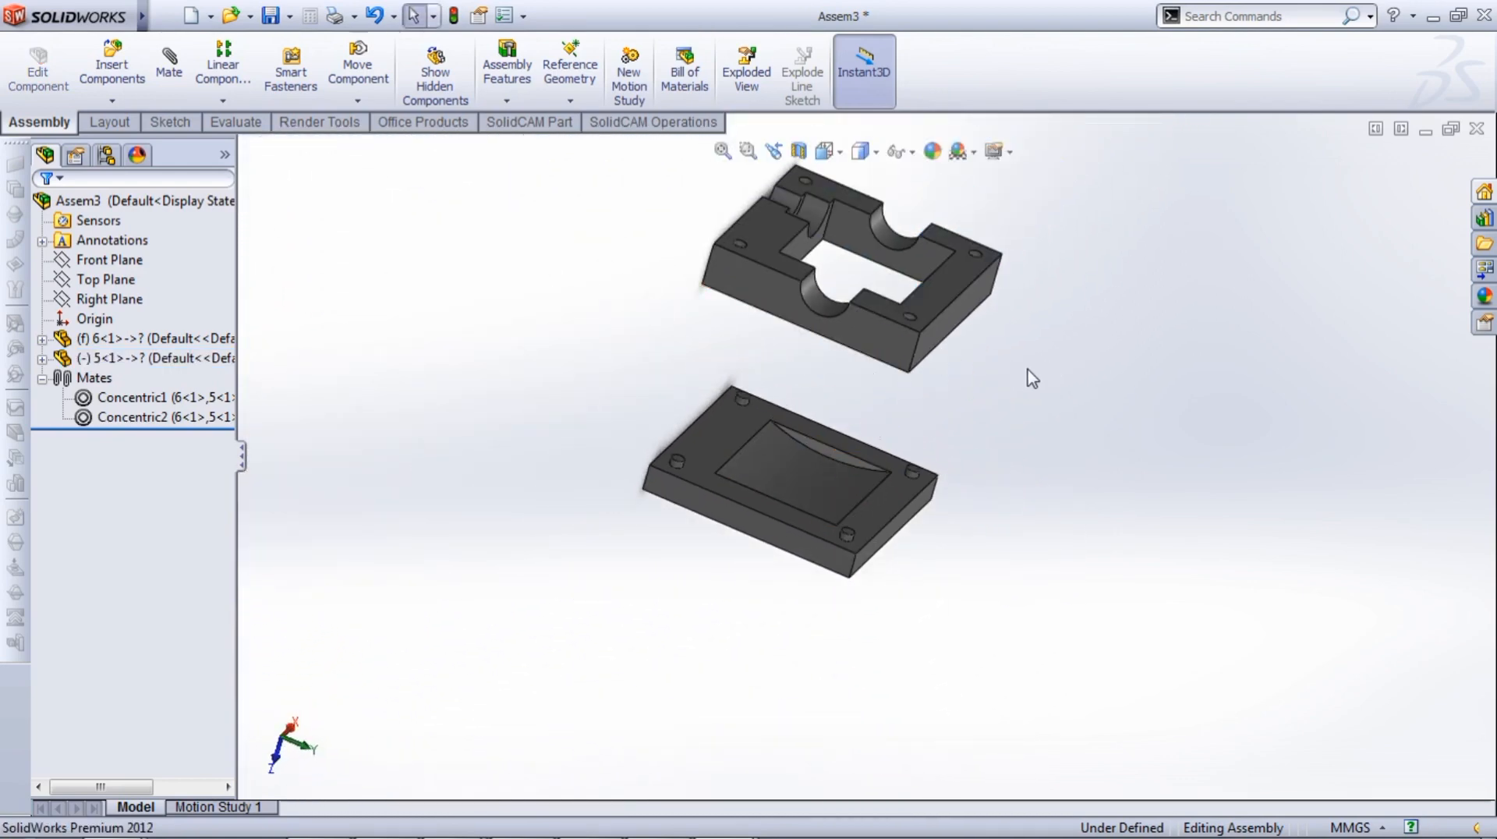
pyautogui.moveTo(928, 332); pyautogui.dragTo(879, 393, button='middle')
pyautogui.scroll(-3, 912, 460)
pyautogui.scroll(3, 945, 499)
pyautogui.moveTo(942, 471); pyautogui.dragTo(797, 319, button='middle')
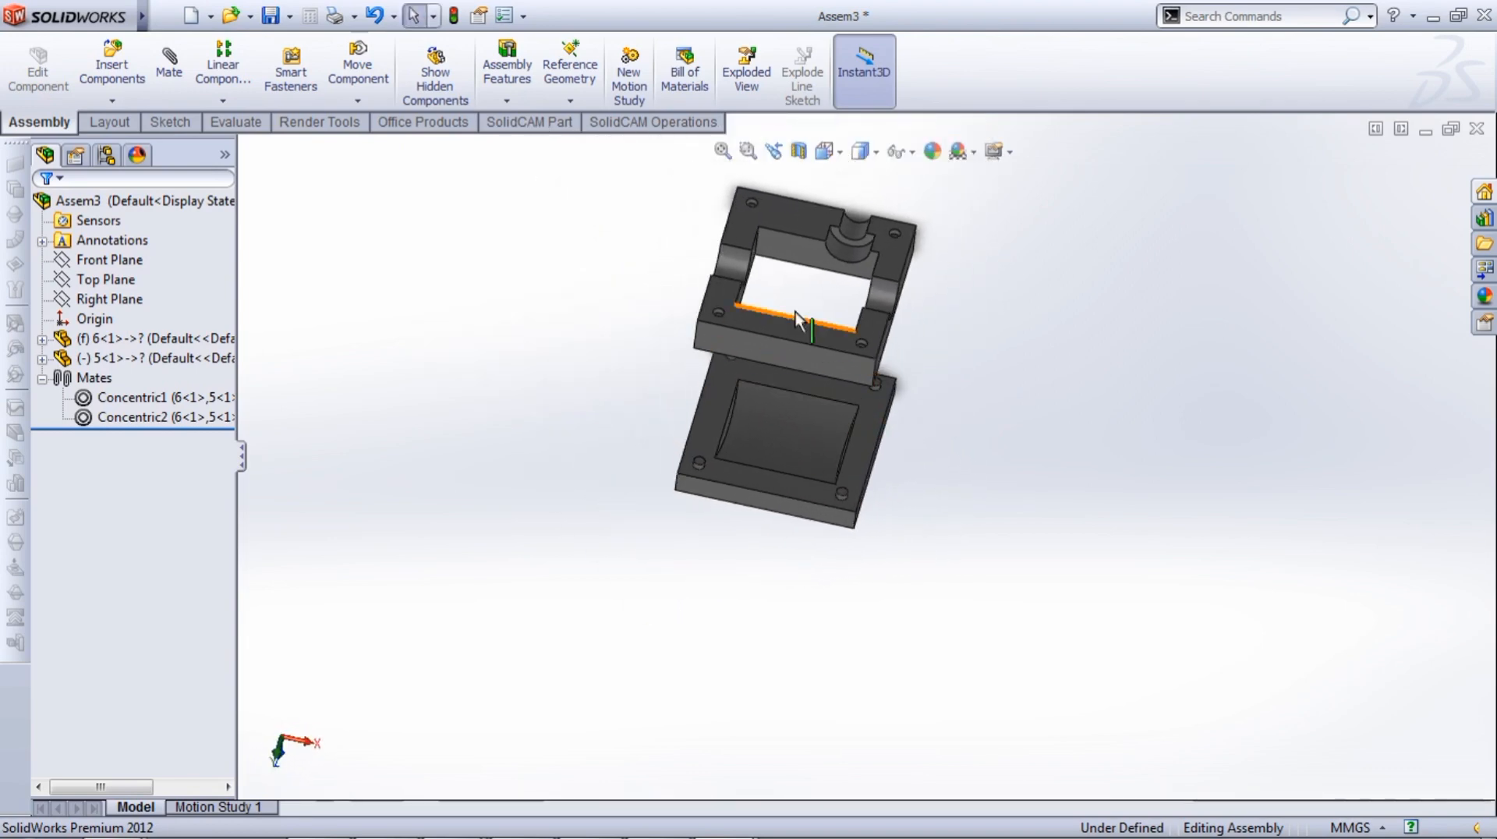
# - Mate the lower plate's pinned face coincident with the underside of the upper block
pyautogui.click(180, 84)
pyautogui.click(699, 443)
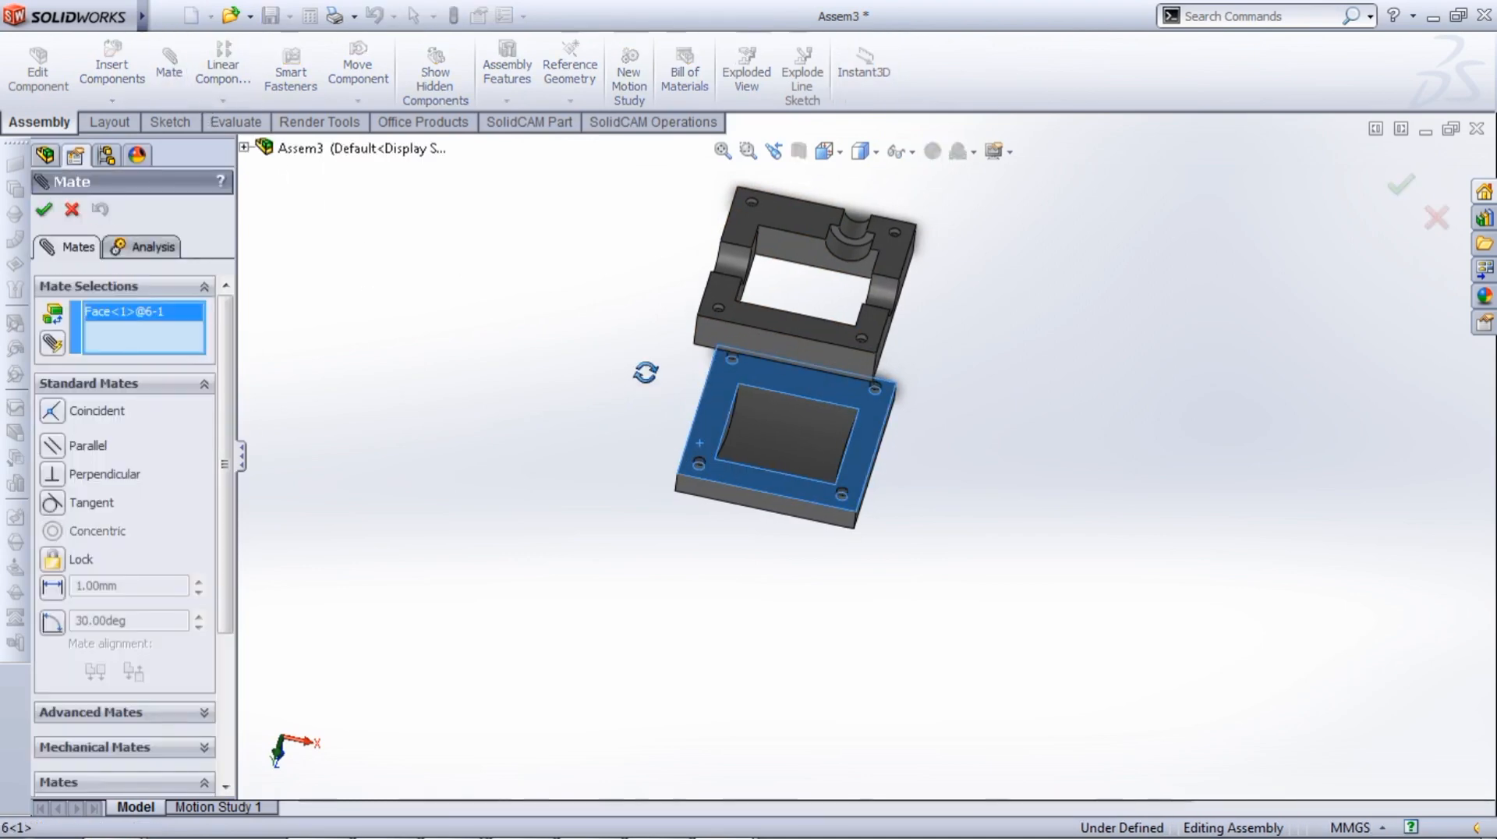
pyautogui.moveTo(646, 372); pyautogui.dragTo(701, 176, button='middle')
pyautogui.click(741, 270)
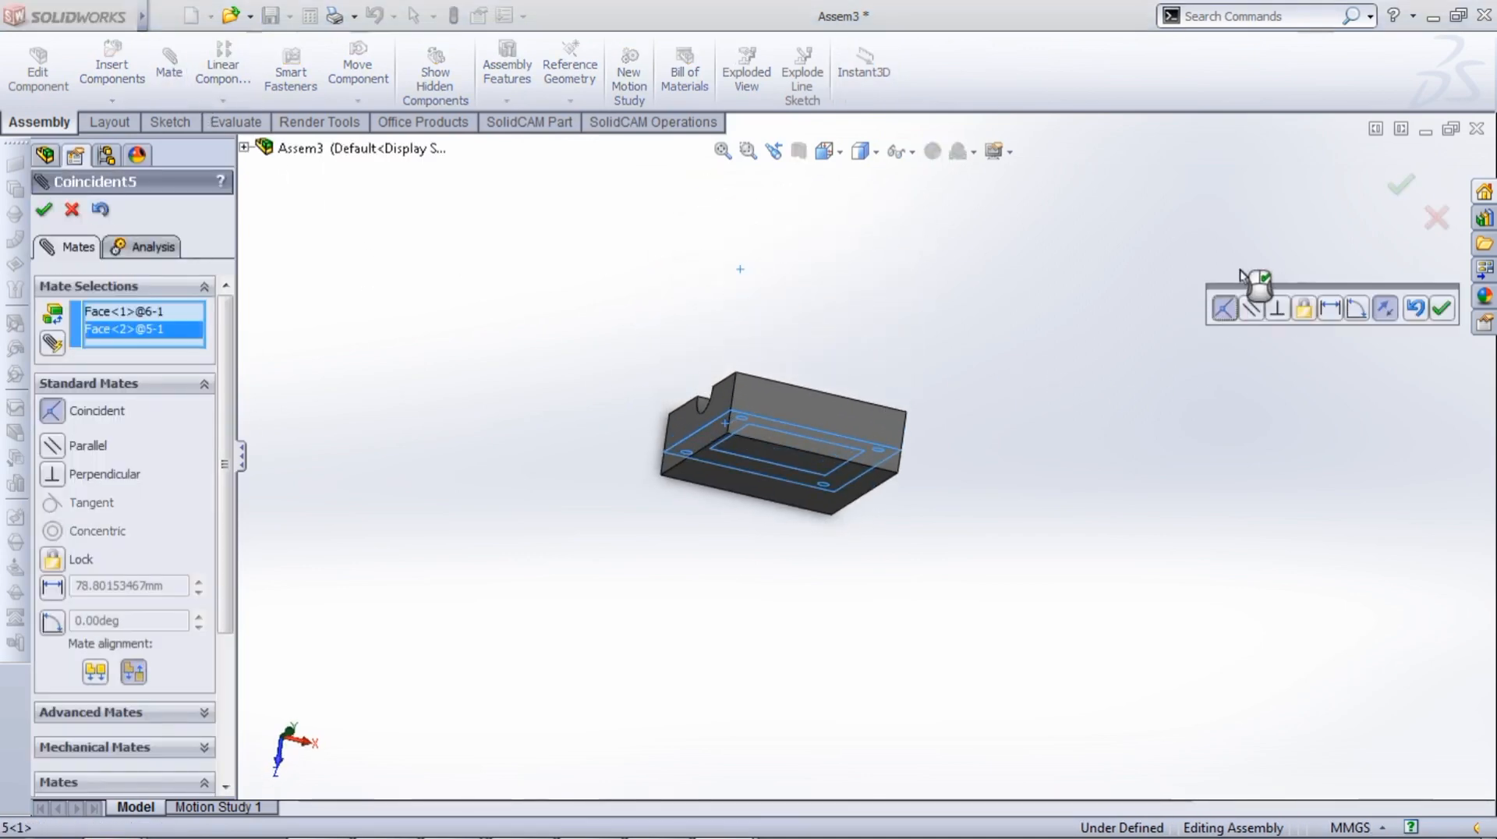
pyautogui.click(1441, 312)
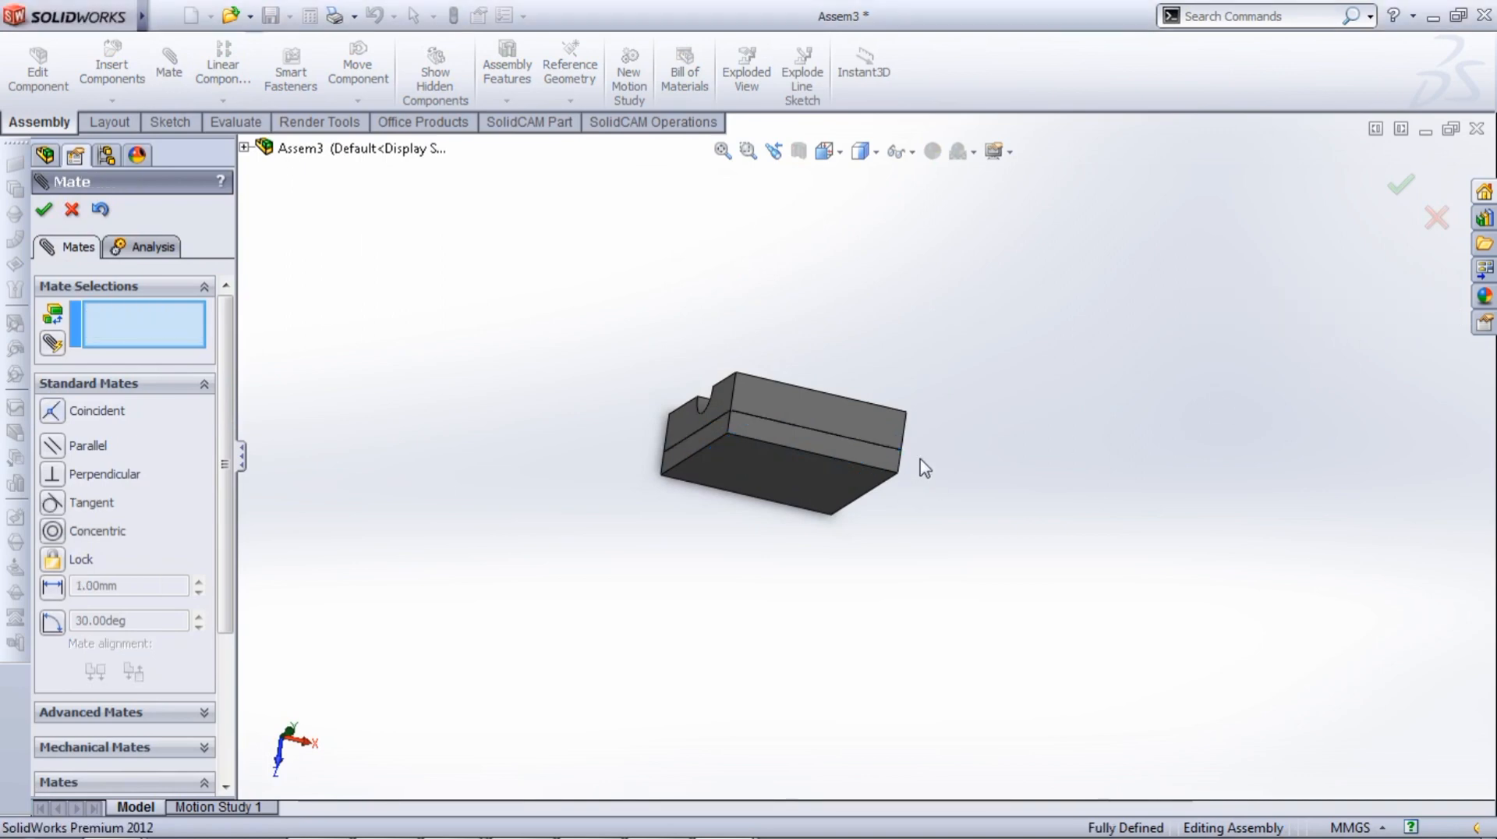
pyautogui.moveTo(928, 390); pyautogui.dragTo(824, 460, button='middle')
pyautogui.scroll(-3, 824, 460)
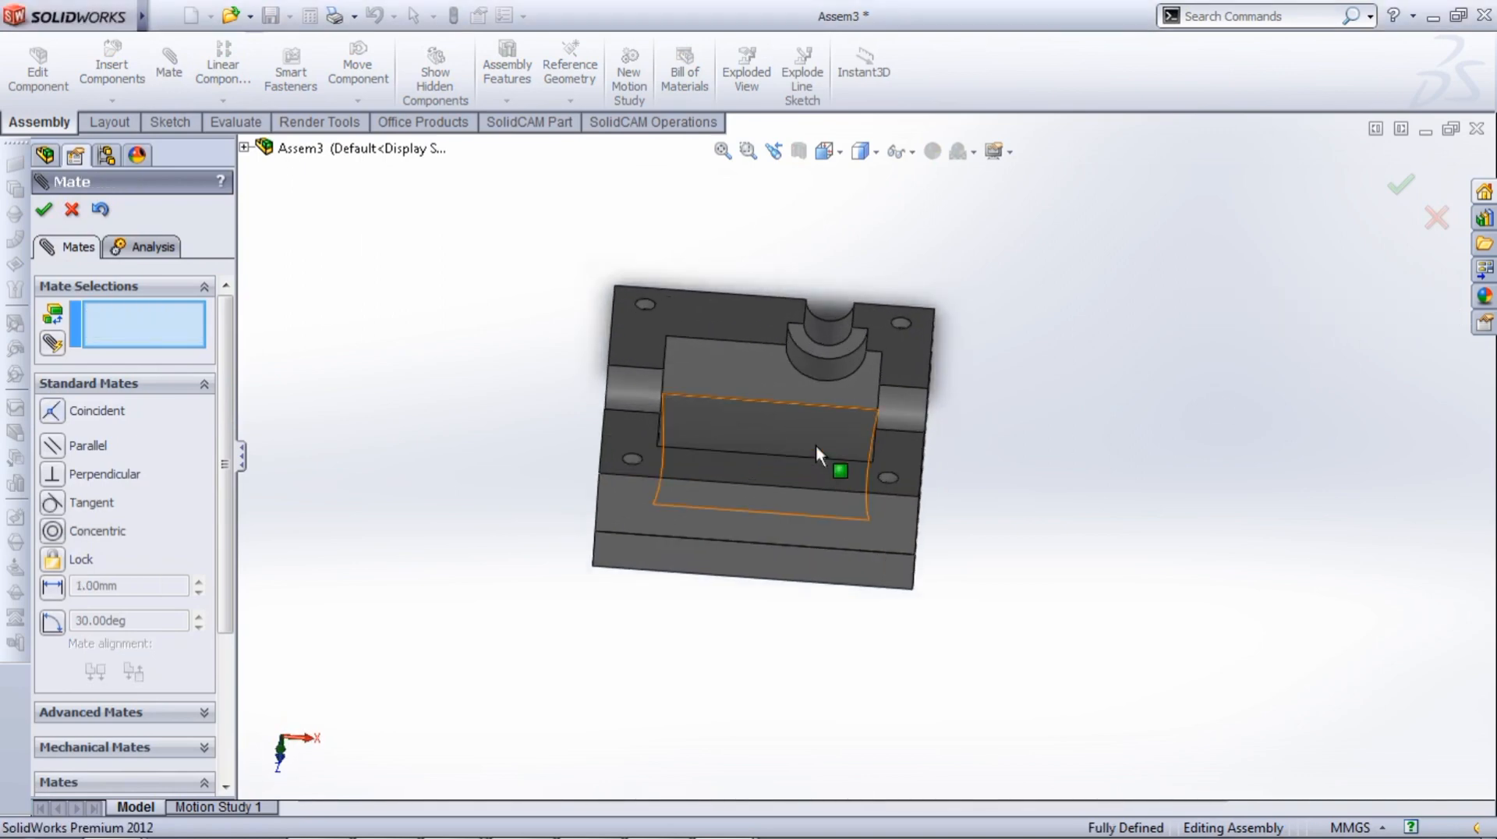
pyautogui.click(45, 210)
# - Create a section view of the assembly through the Top Plane at a 7 mm offset
pyautogui.click(798, 150)
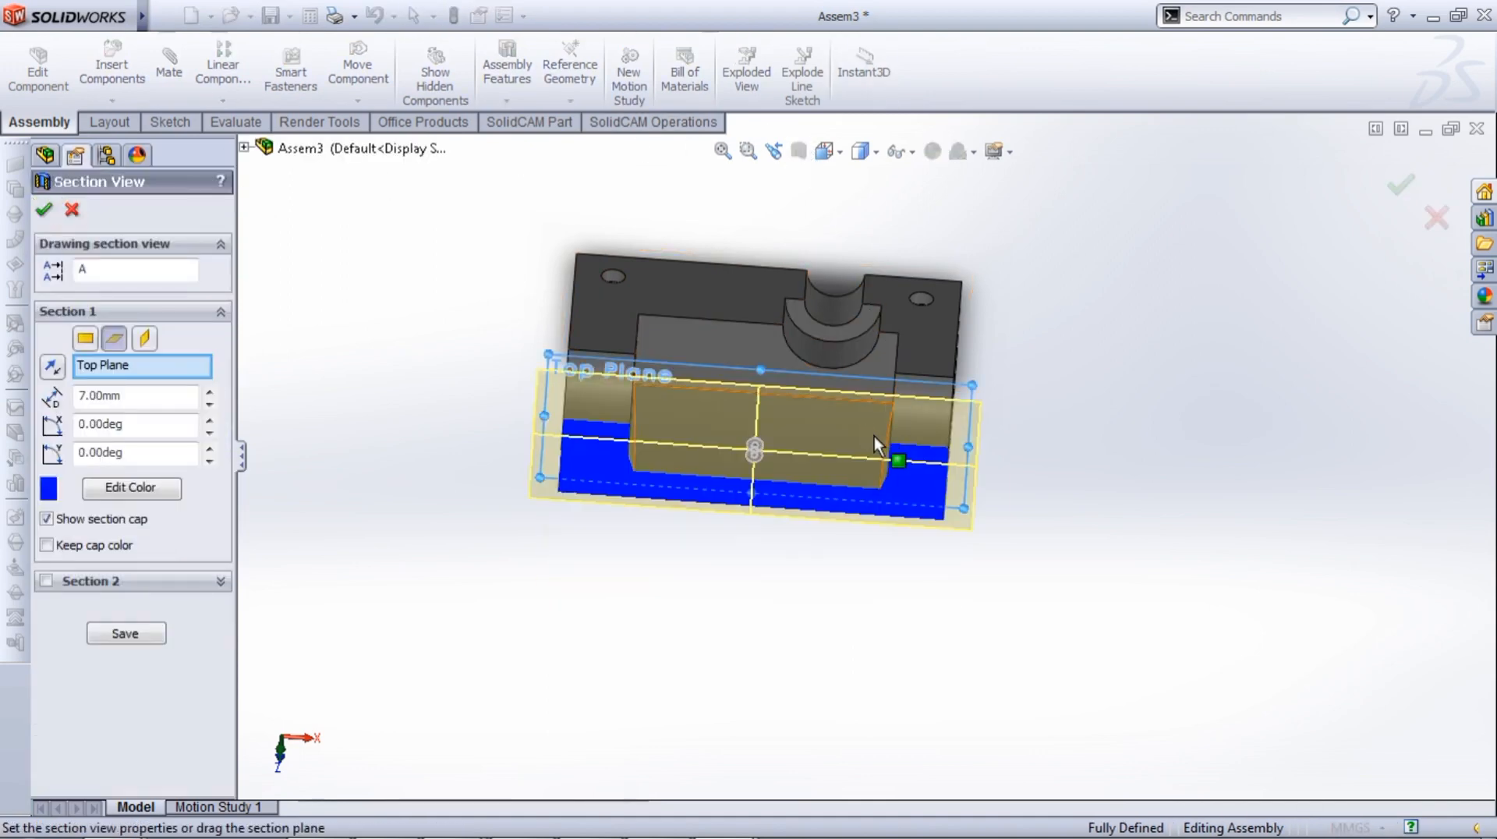
pyautogui.moveTo(874, 443); pyautogui.dragTo(965, 304, button='middle')
pyautogui.click(1400, 186)
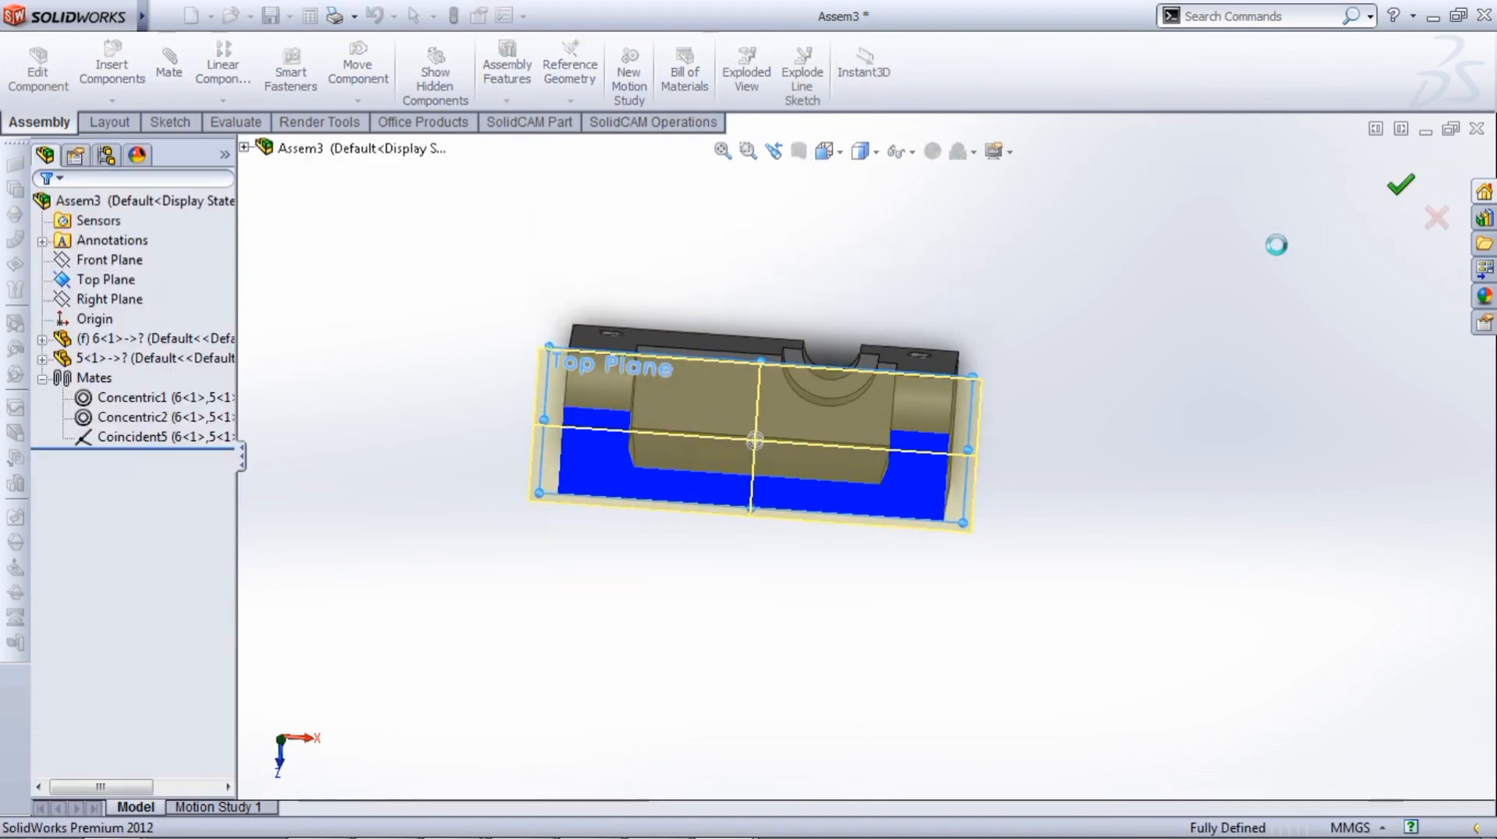
# - Colour both end faces of the lower plate's curved recess green at part document level
pyautogui.moveTo(1280, 244); pyautogui.dragTo(875, 521, button='middle')
pyautogui.scroll(-3, 875, 521)
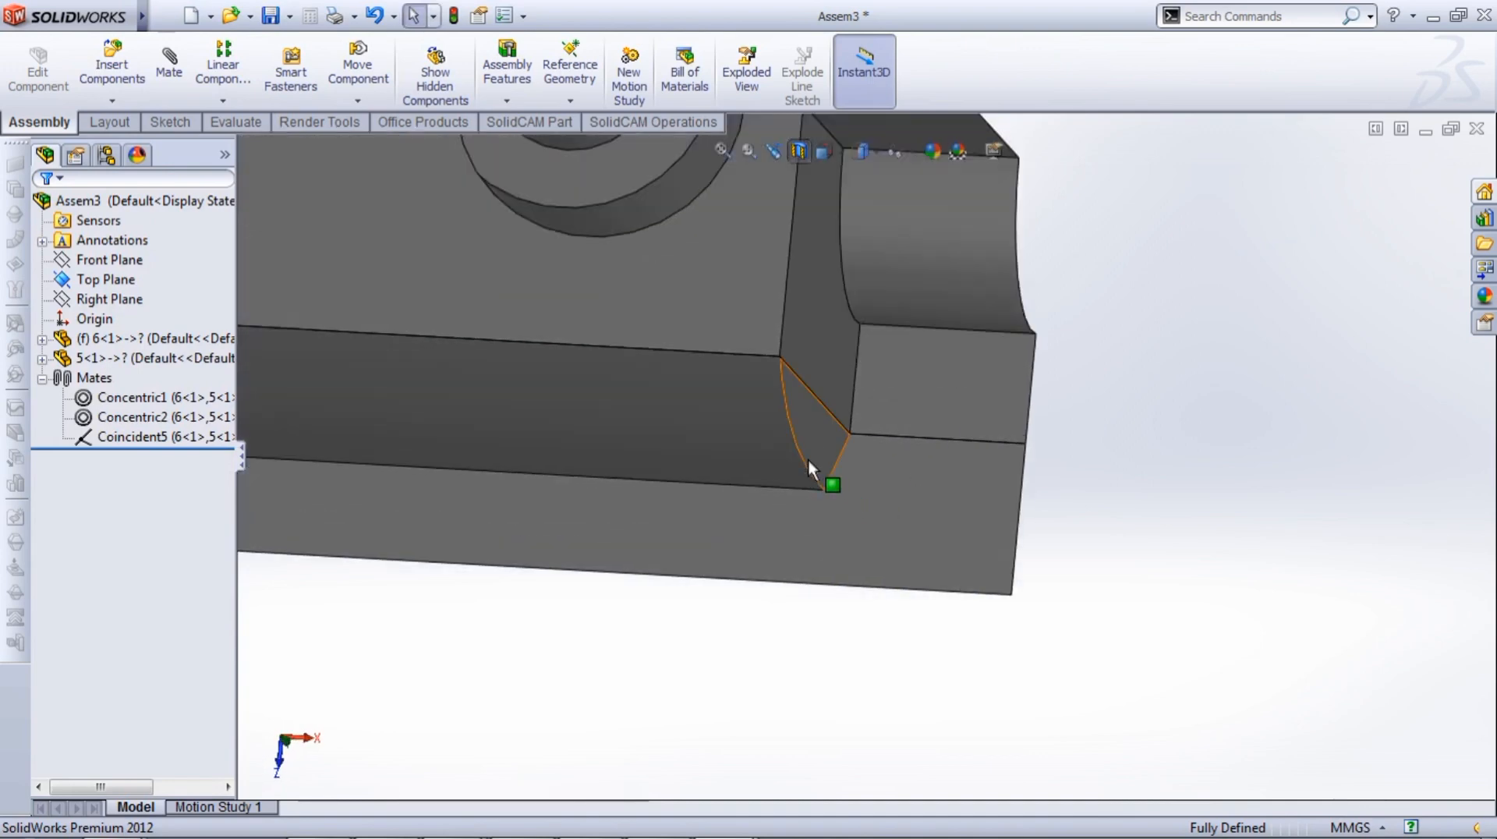
pyautogui.rightClick(812, 446)
pyautogui.click(895, 328)
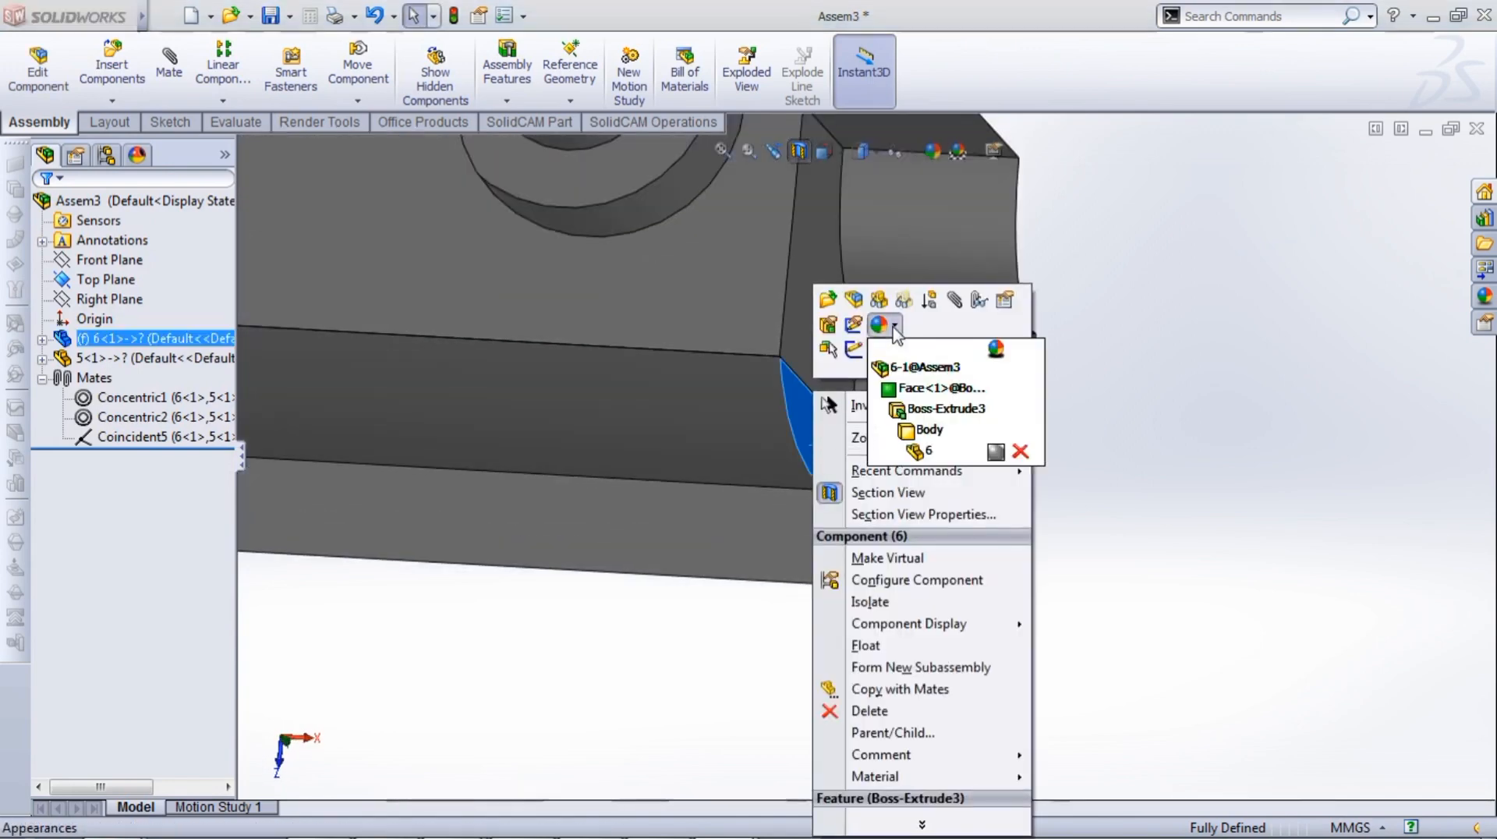
pyautogui.click(932, 409)
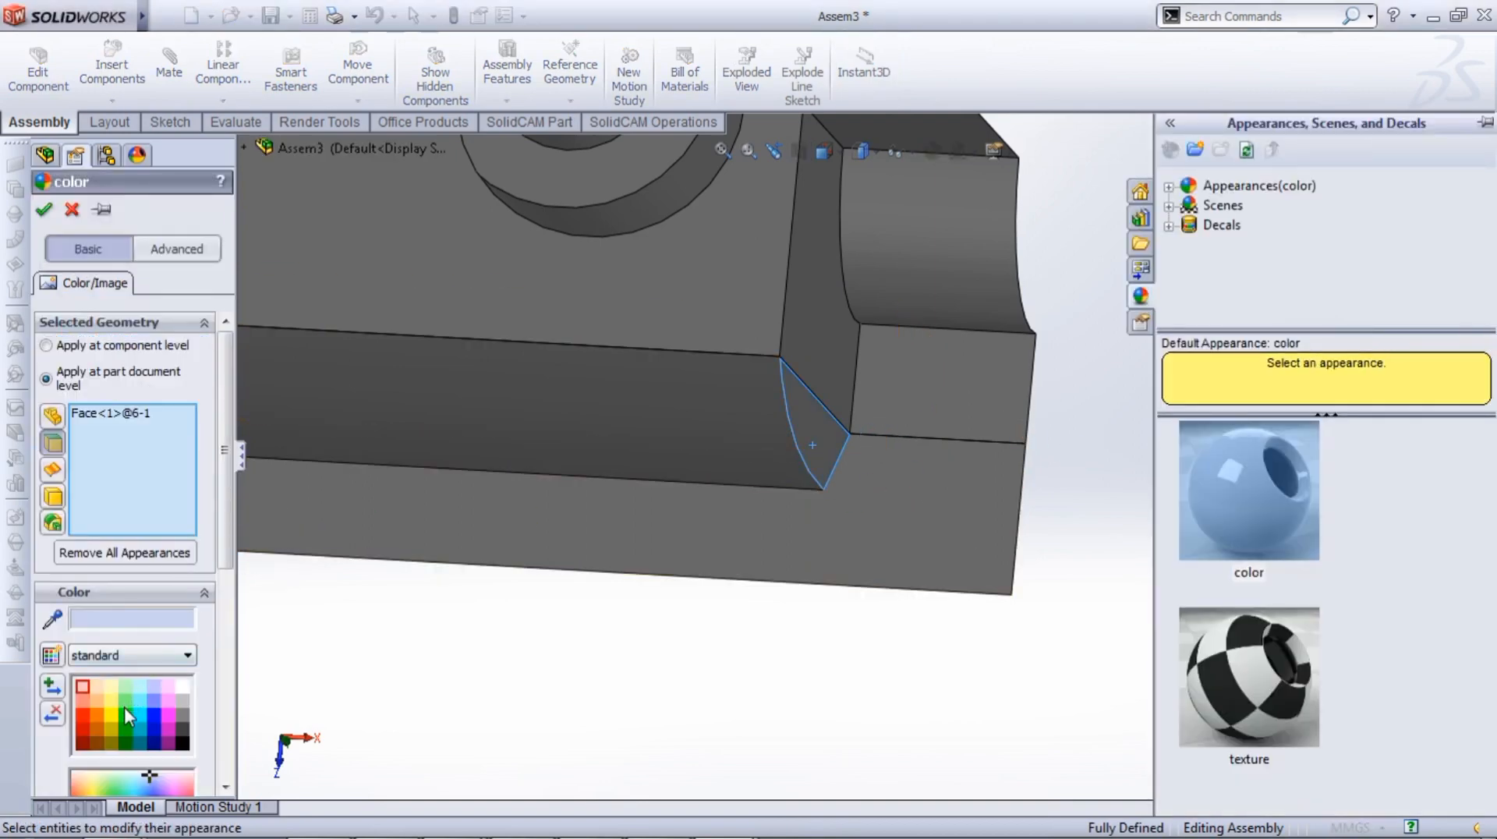
pyautogui.click(124, 708)
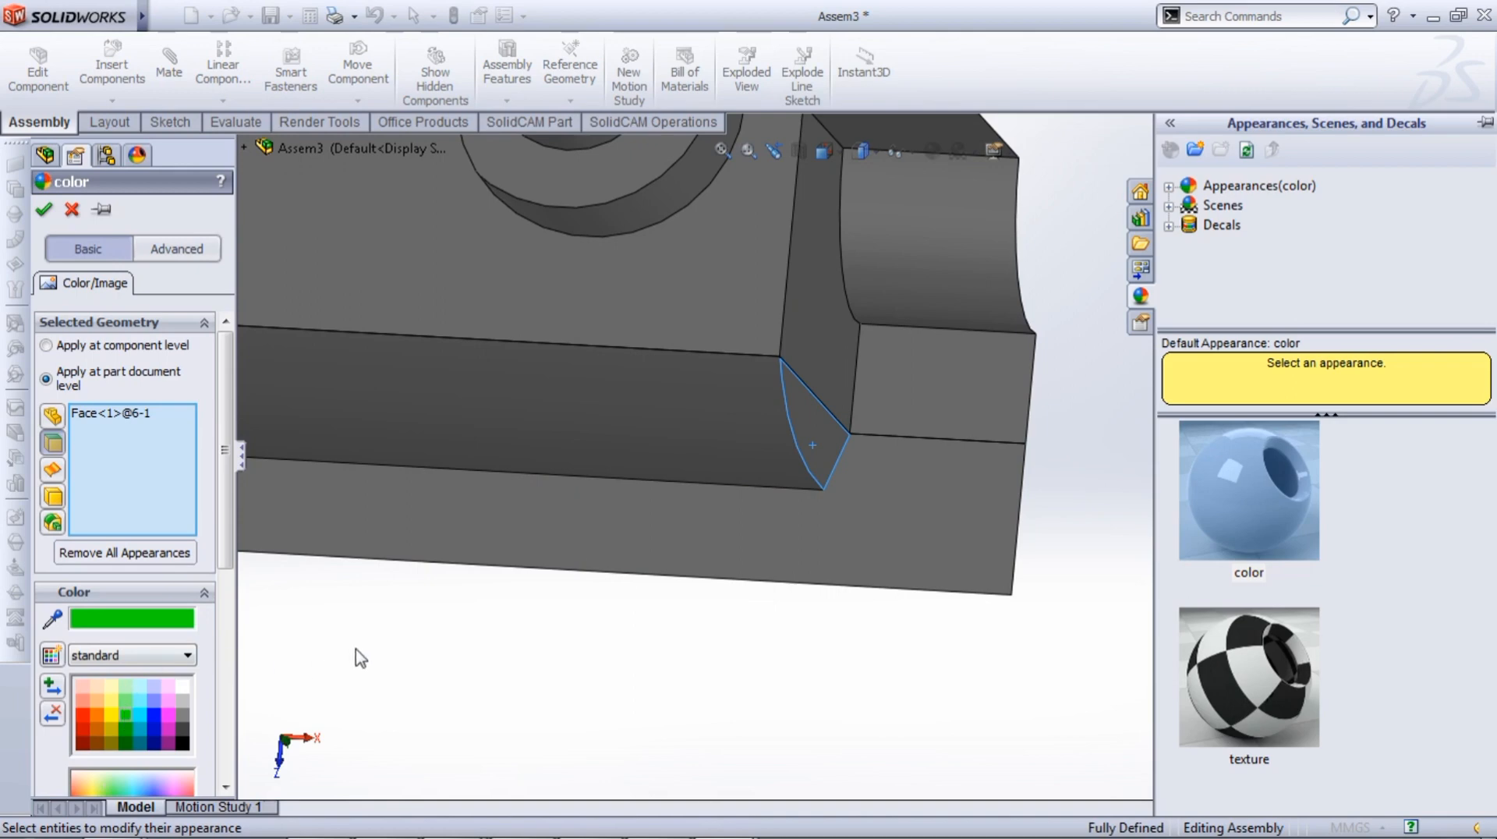
pyautogui.scroll(4, 443, 619)
pyautogui.moveTo(475, 577); pyautogui.dragTo(446, 515, button='middle')
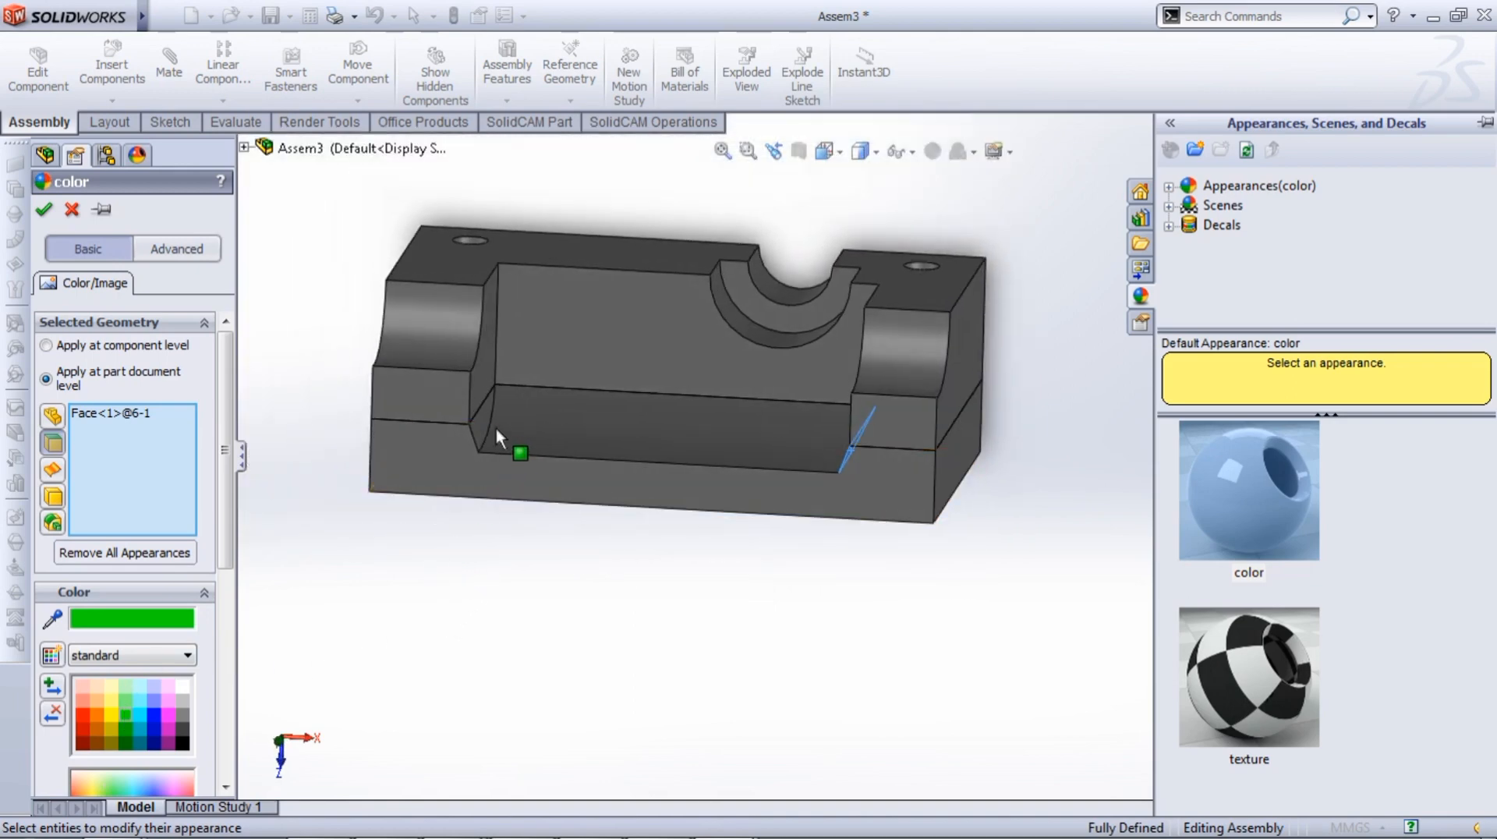
pyautogui.click(483, 424)
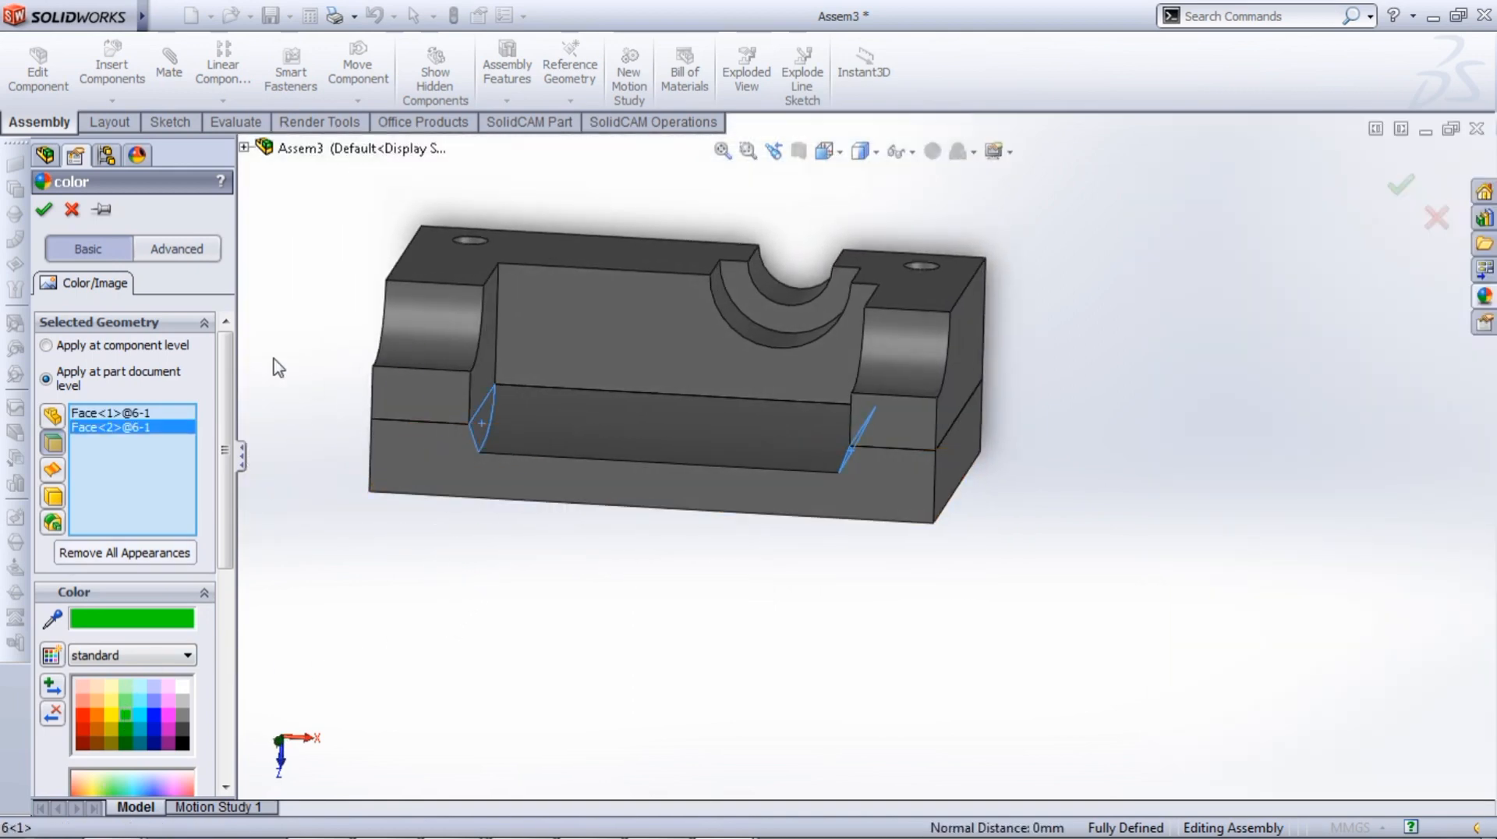
pyautogui.click(42, 211)
pyautogui.moveTo(361, 508); pyautogui.dragTo(387, 484, button='middle')
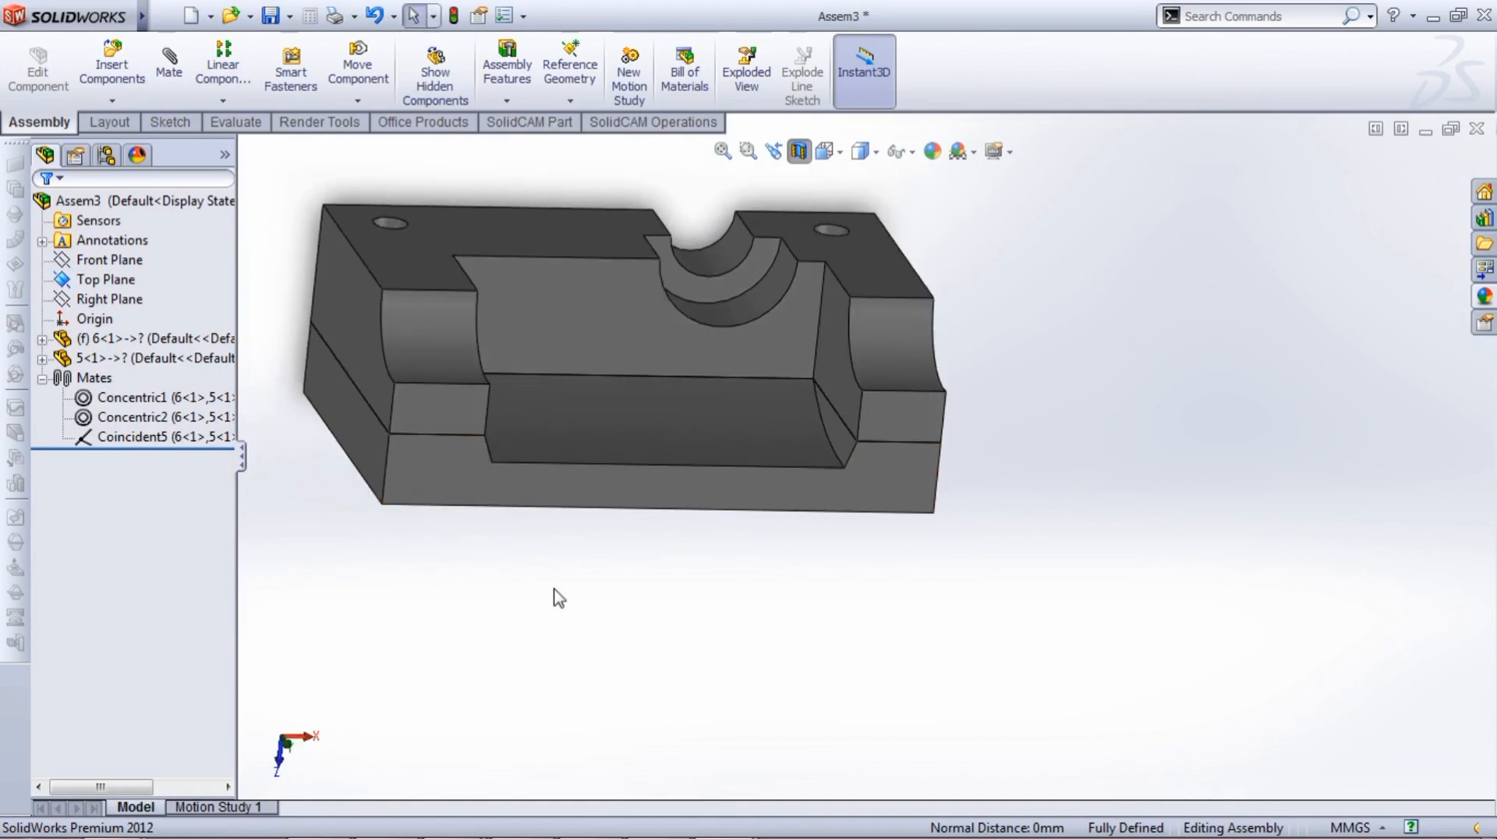
pyautogui.moveTo(558, 597); pyautogui.dragTo(491, 491, button='middle')
pyautogui.rightClick(503, 438)
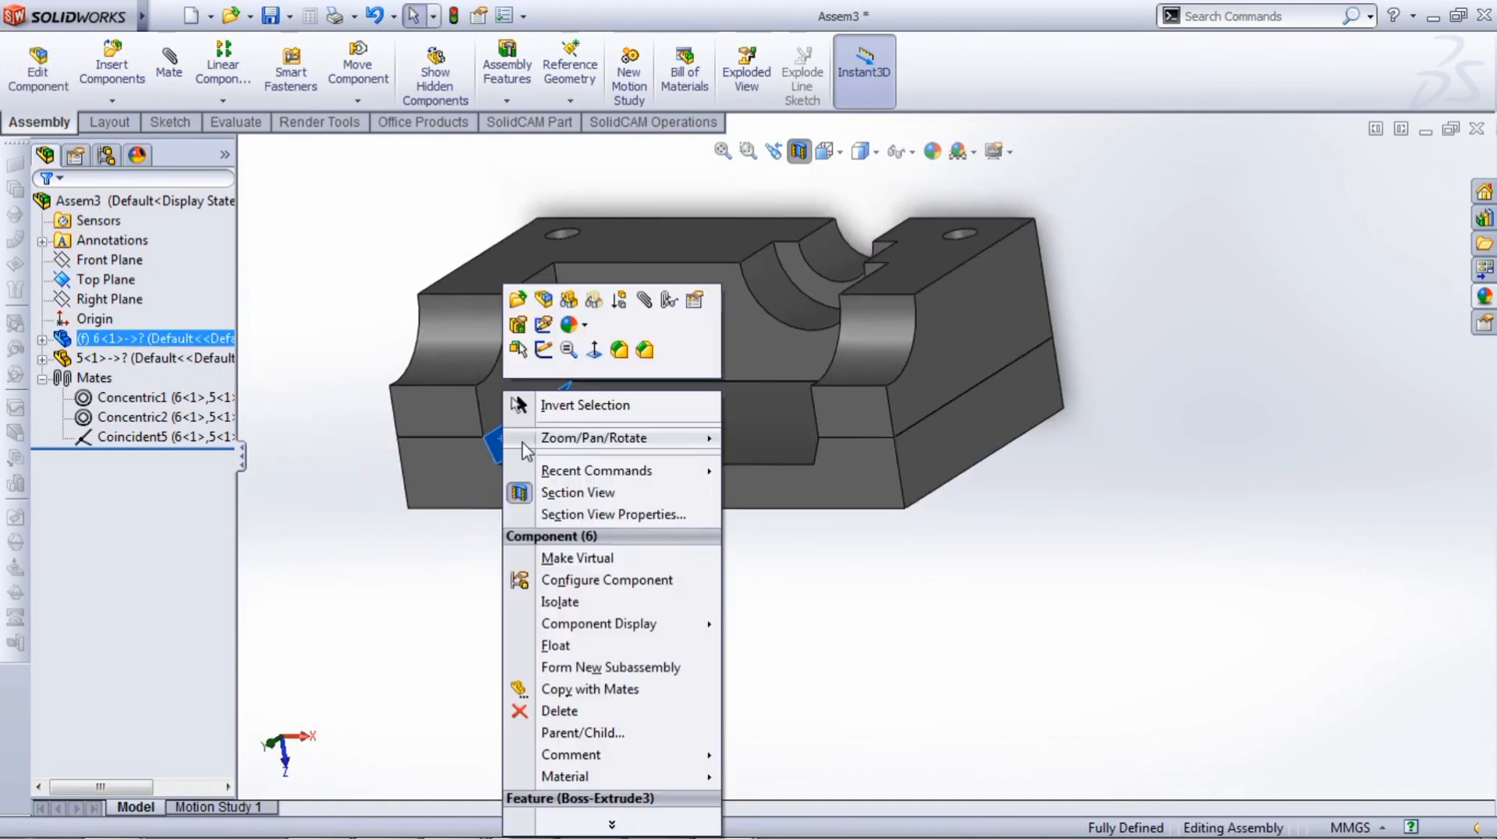
pyautogui.click(571, 324)
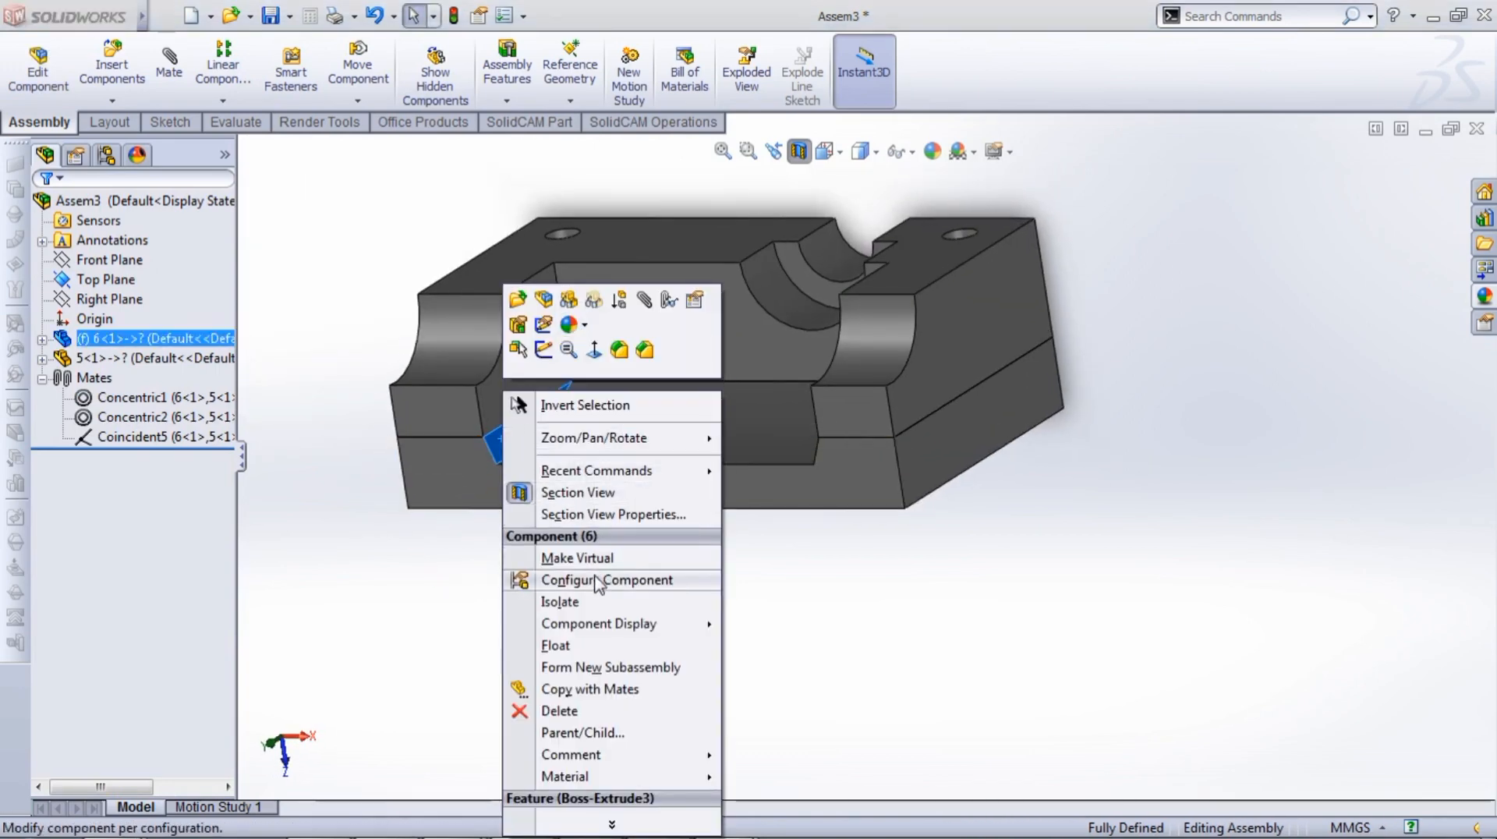
pyautogui.click(608, 579)
pyautogui.click(943, 141)
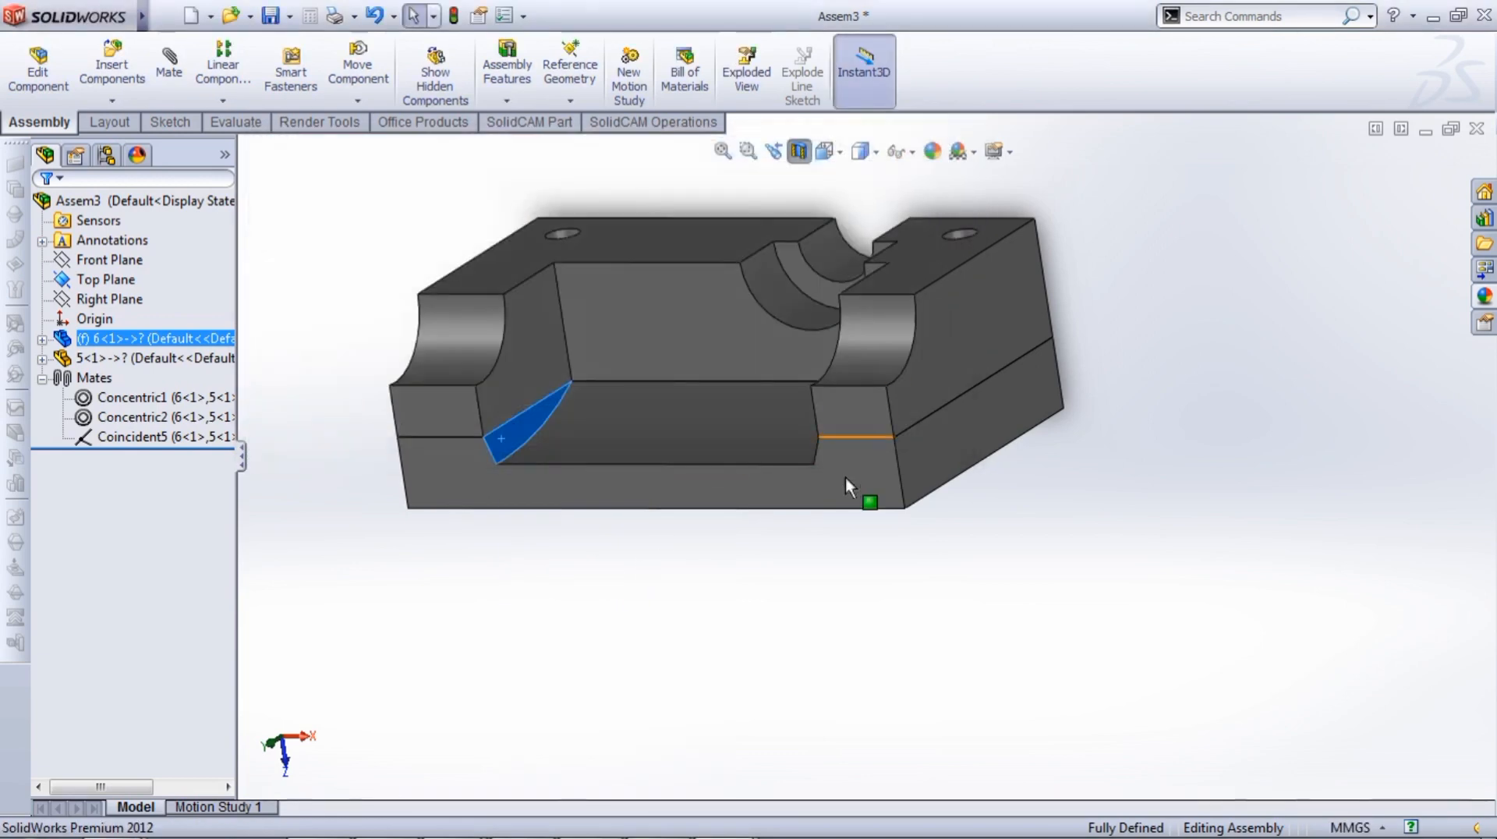
# - Turn off the section view and reapply it through the Top Plane at a 7 mm offset
pyautogui.moveTo(845, 476); pyautogui.dragTo(958, 457, button='middle')
pyautogui.moveTo(788, 593); pyautogui.dragTo(782, 258, button='middle')
pyautogui.click(800, 156)
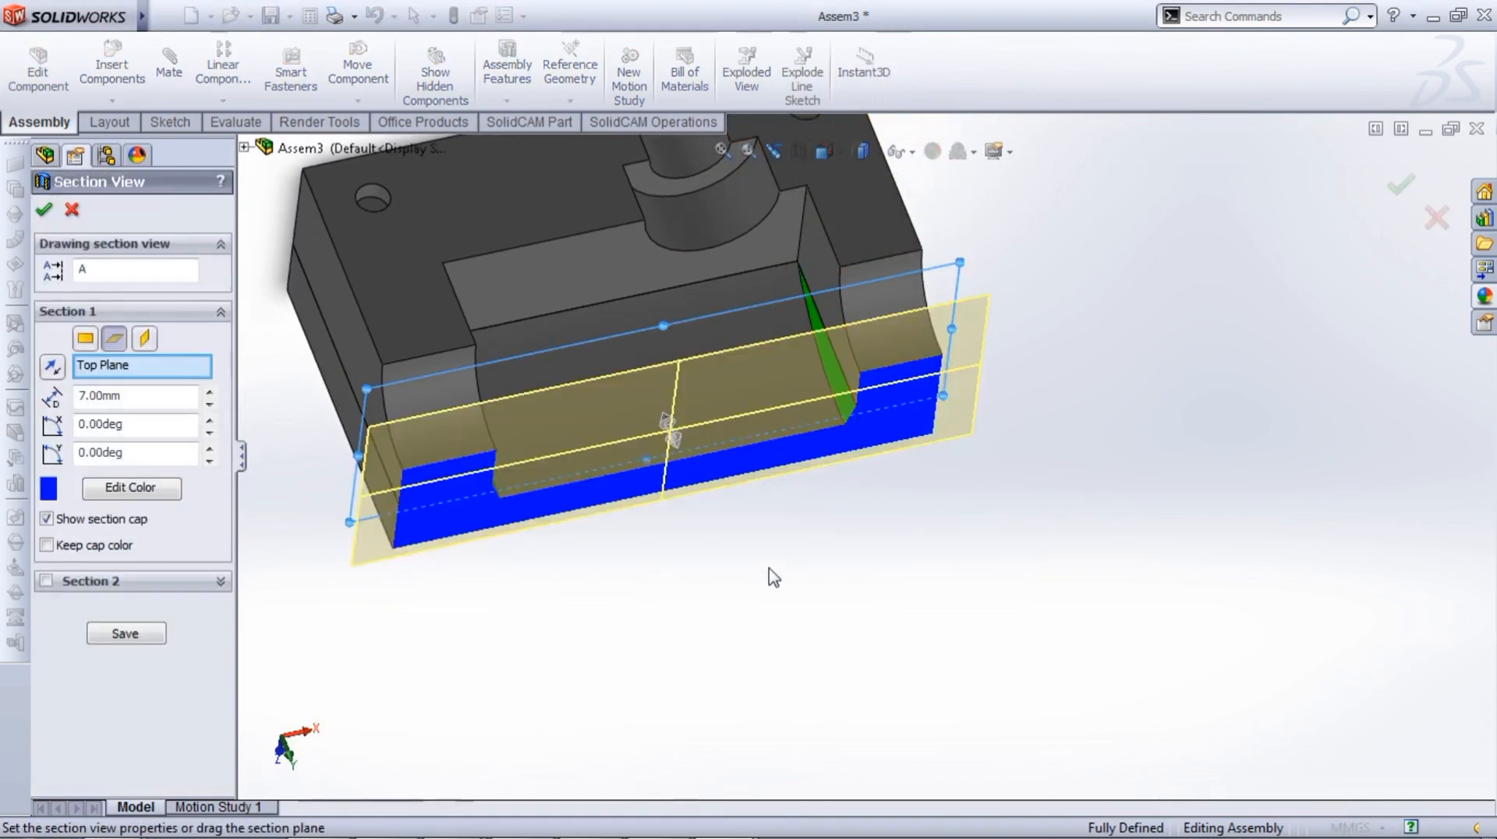
pyautogui.moveTo(772, 572); pyautogui.dragTo(780, 390, button='middle')
pyautogui.click(1401, 192)
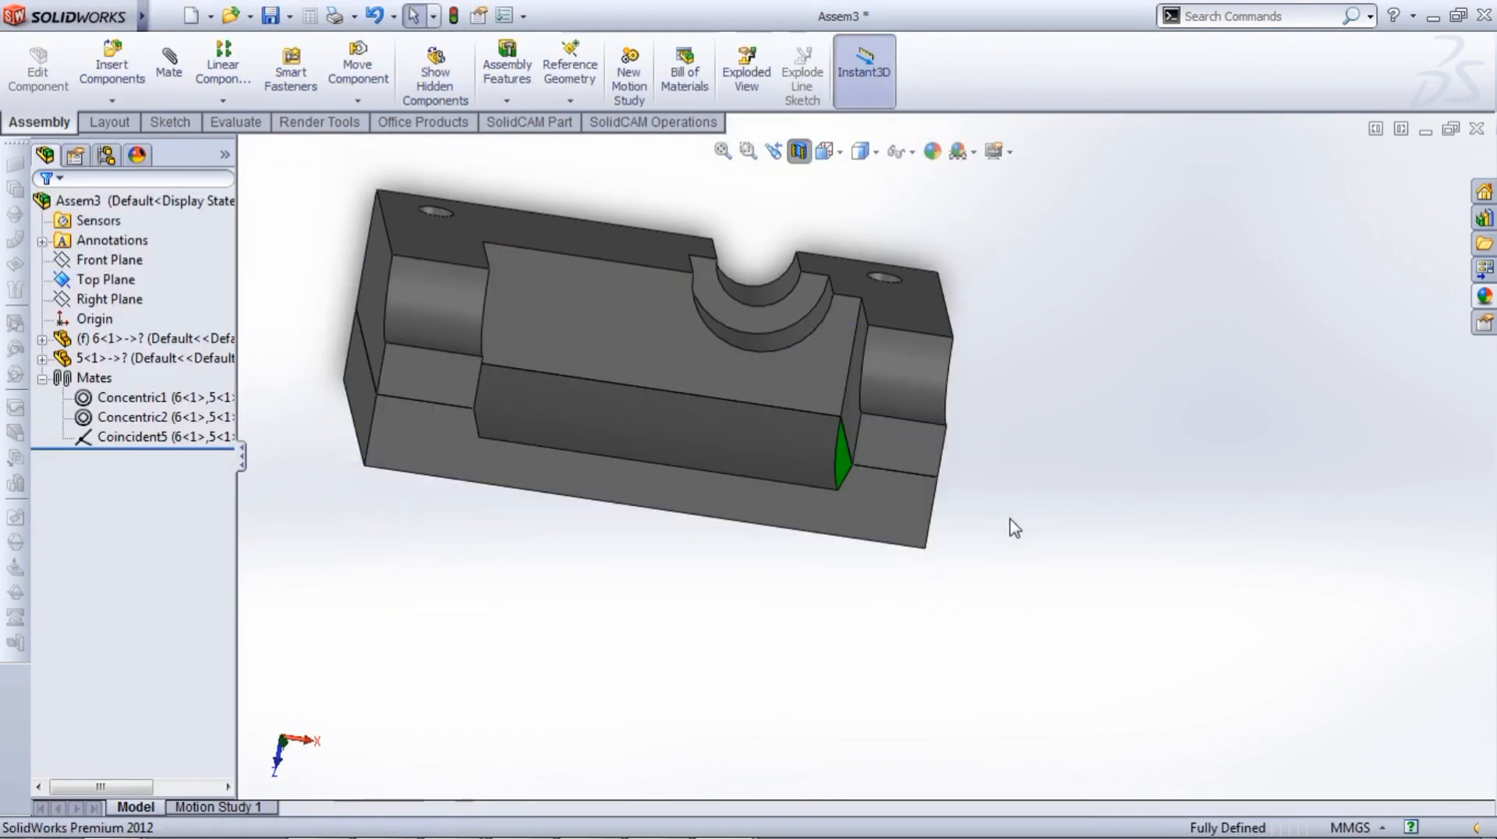
pyautogui.moveTo(1009, 525); pyautogui.dragTo(811, 469, button='middle')
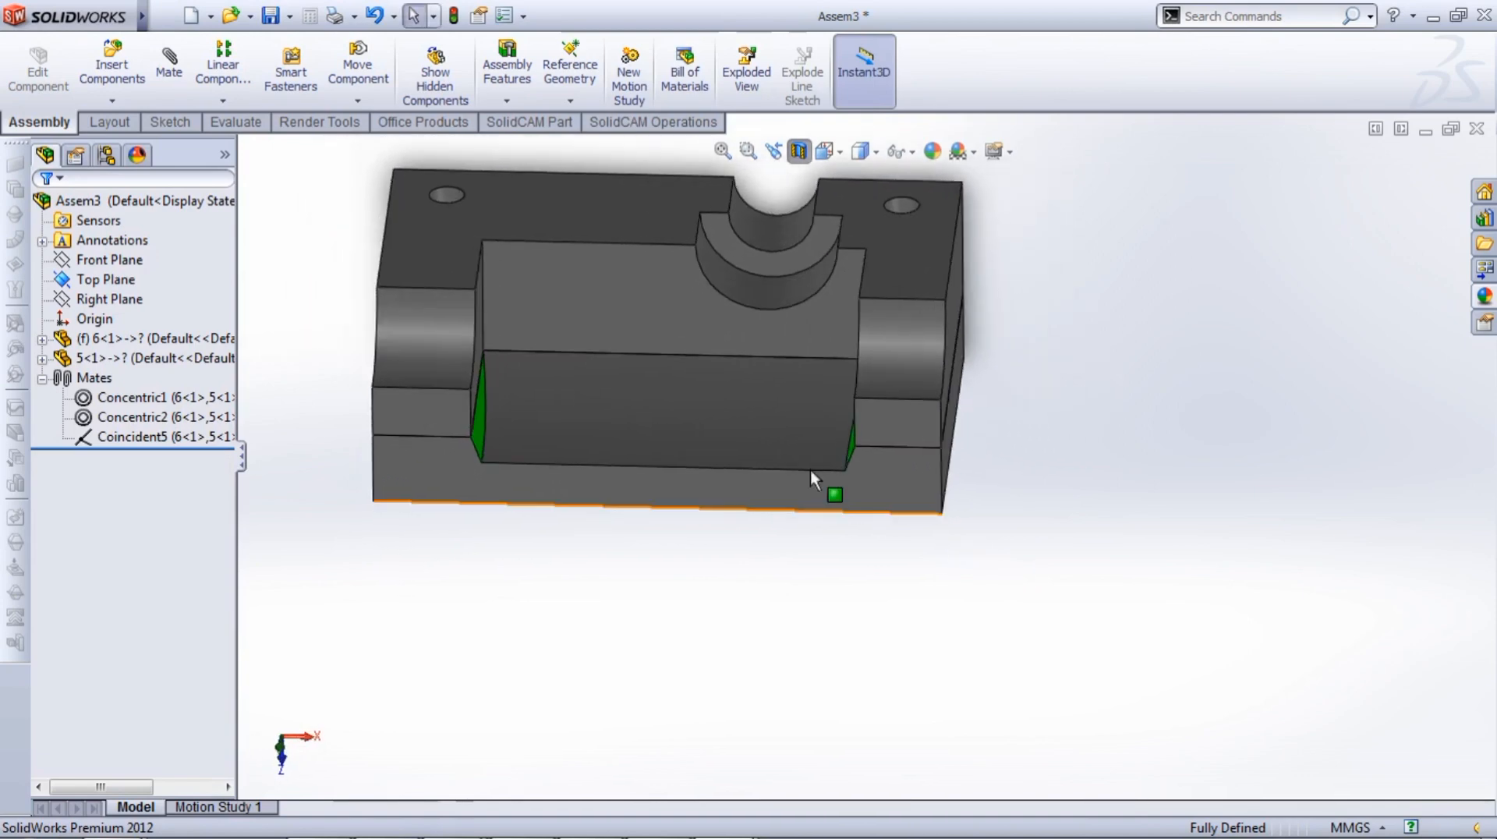
# - Make the upper block transparent so the lower plate can be seen through it
pyautogui.rightClick(670, 298)
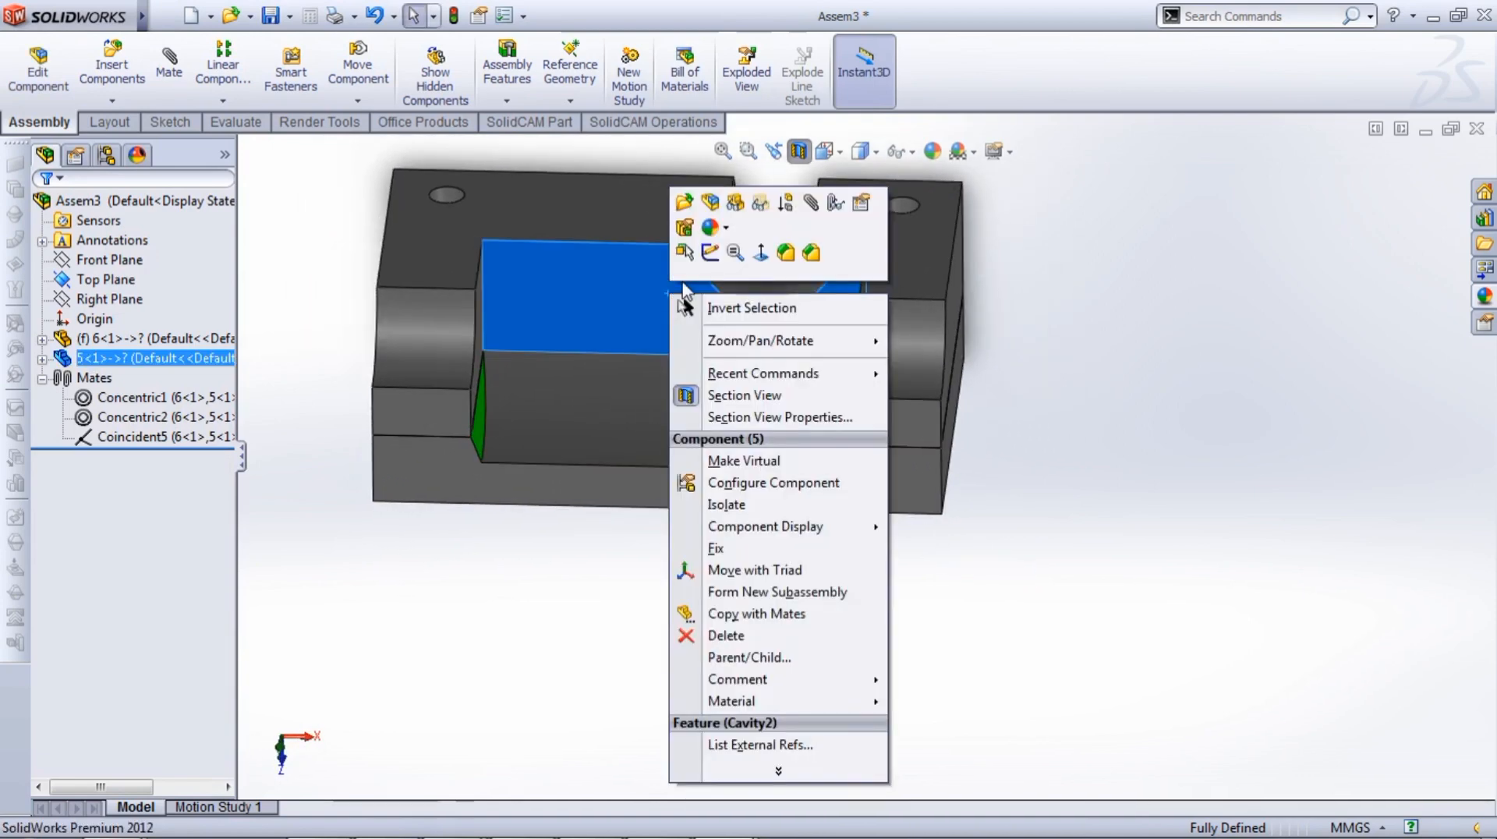
pyautogui.click(761, 205)
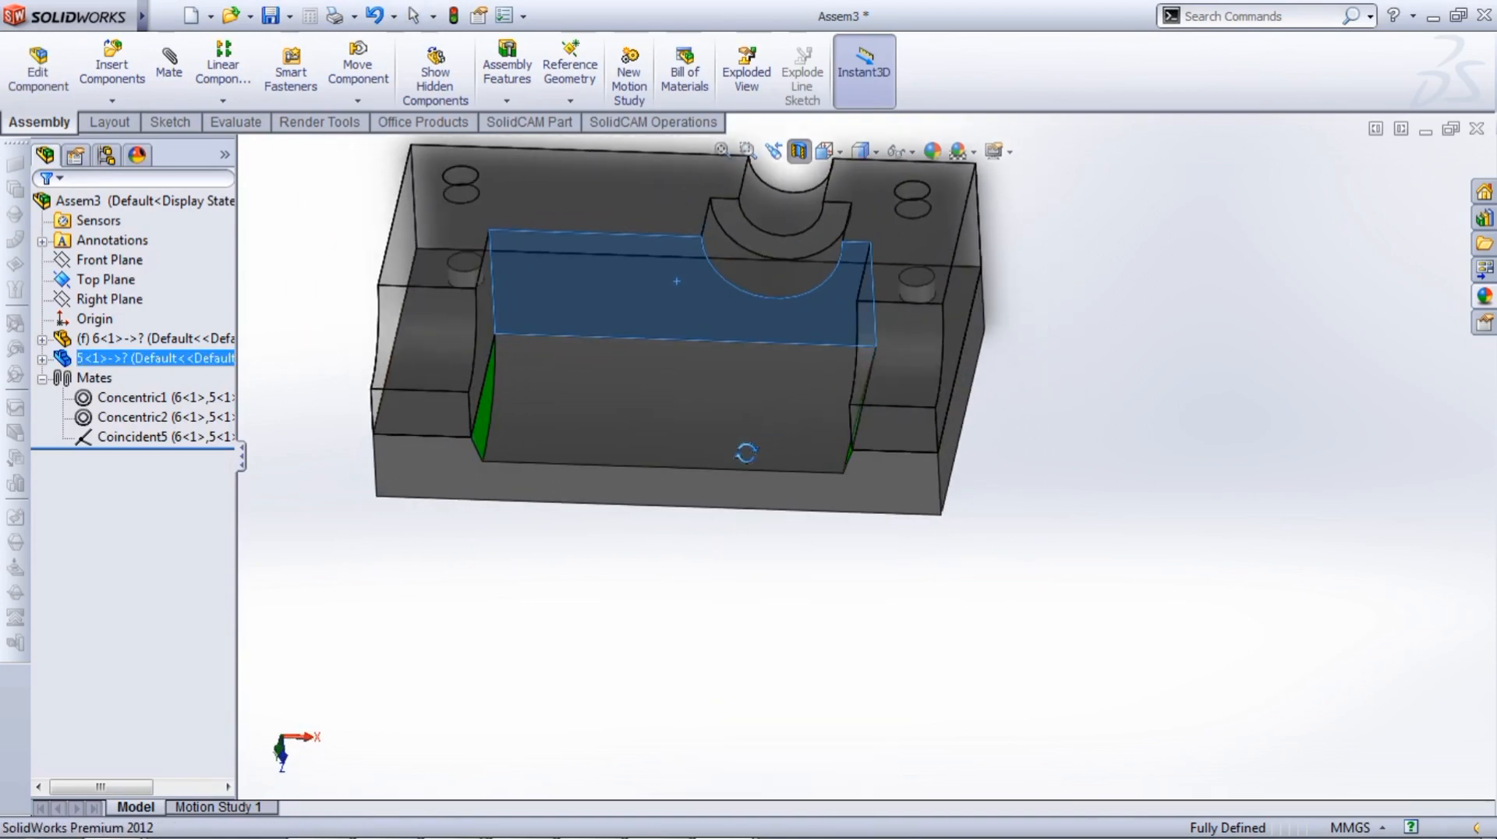
pyautogui.moveTo(797, 310); pyautogui.dragTo(751, 444, button='middle')
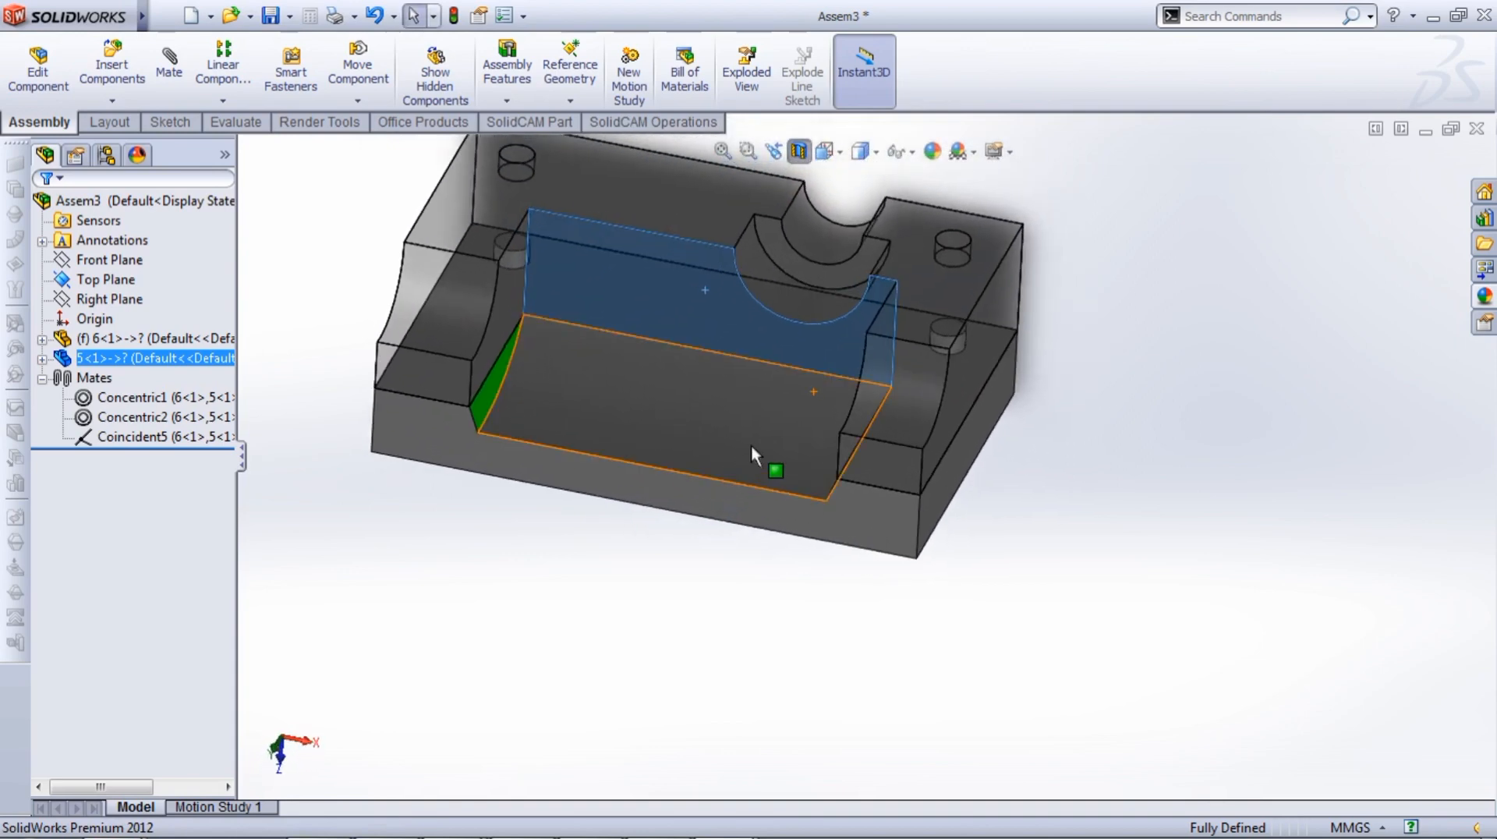
pyautogui.moveTo(766, 186); pyautogui.dragTo(747, 312, button='middle')
pyautogui.moveTo(595, 828)
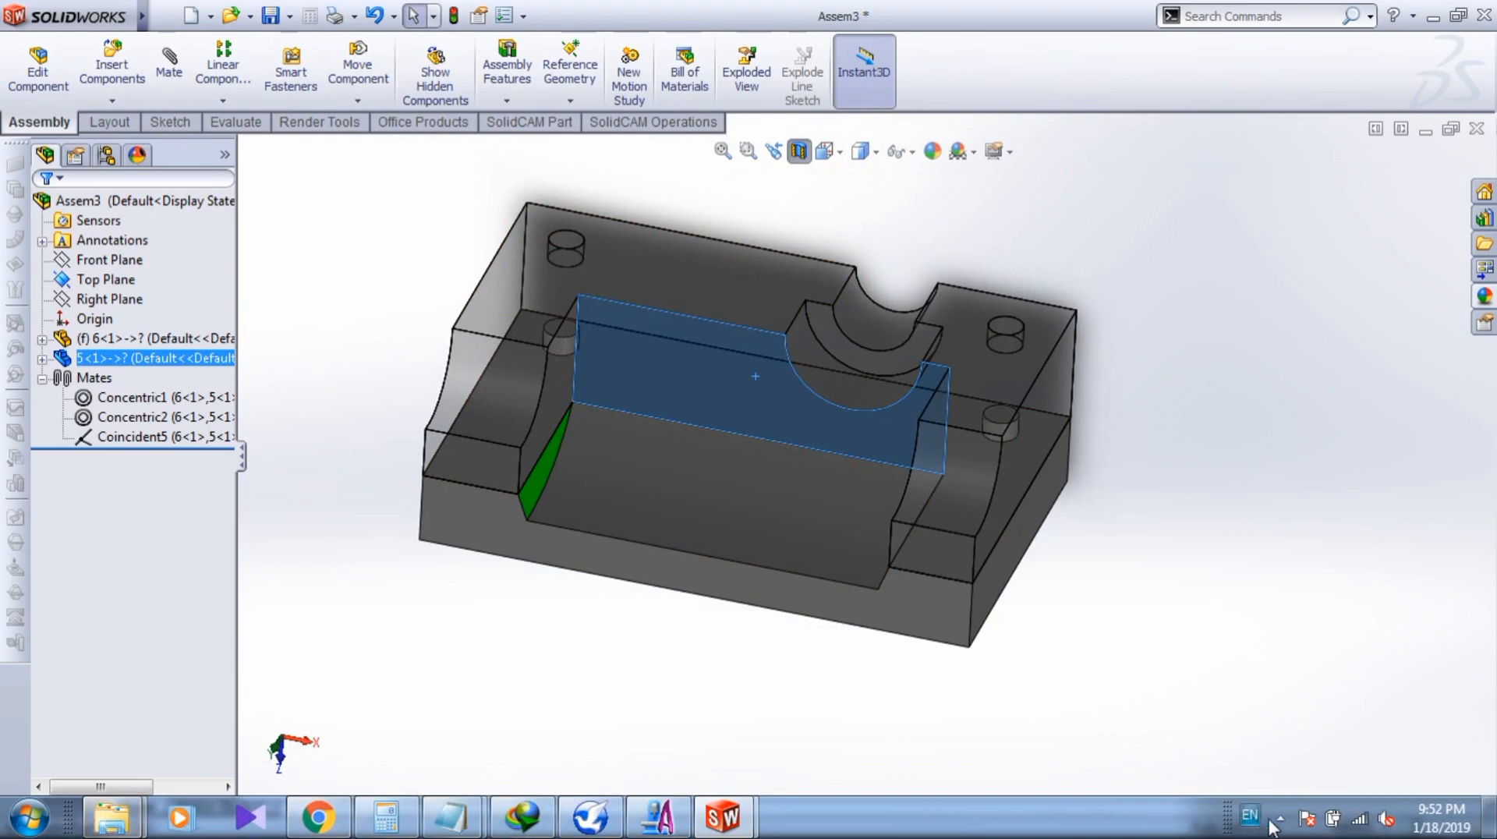
pyautogui.click(1281, 818)
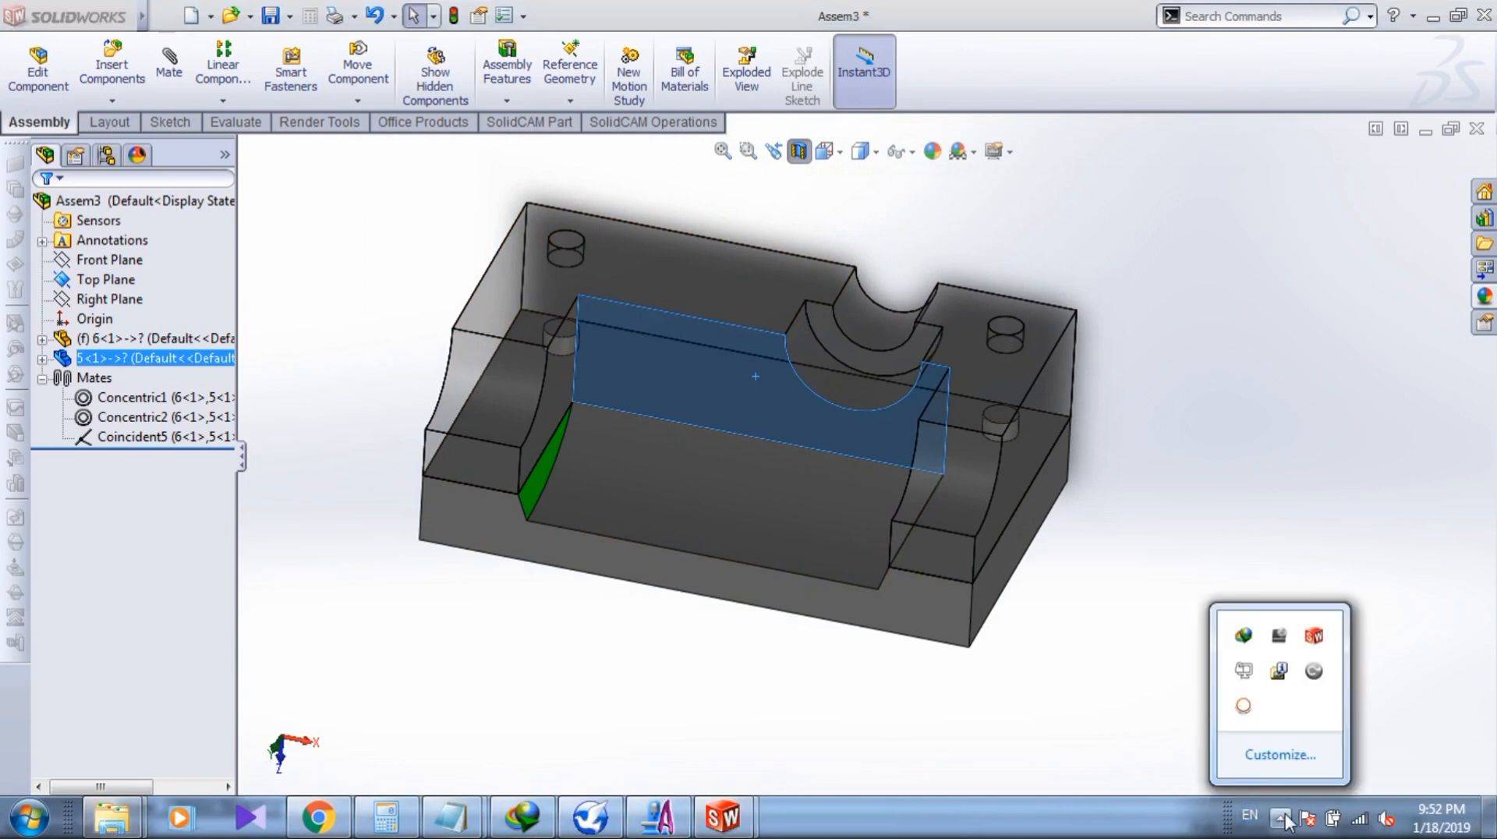
pyautogui.click(1245, 706)
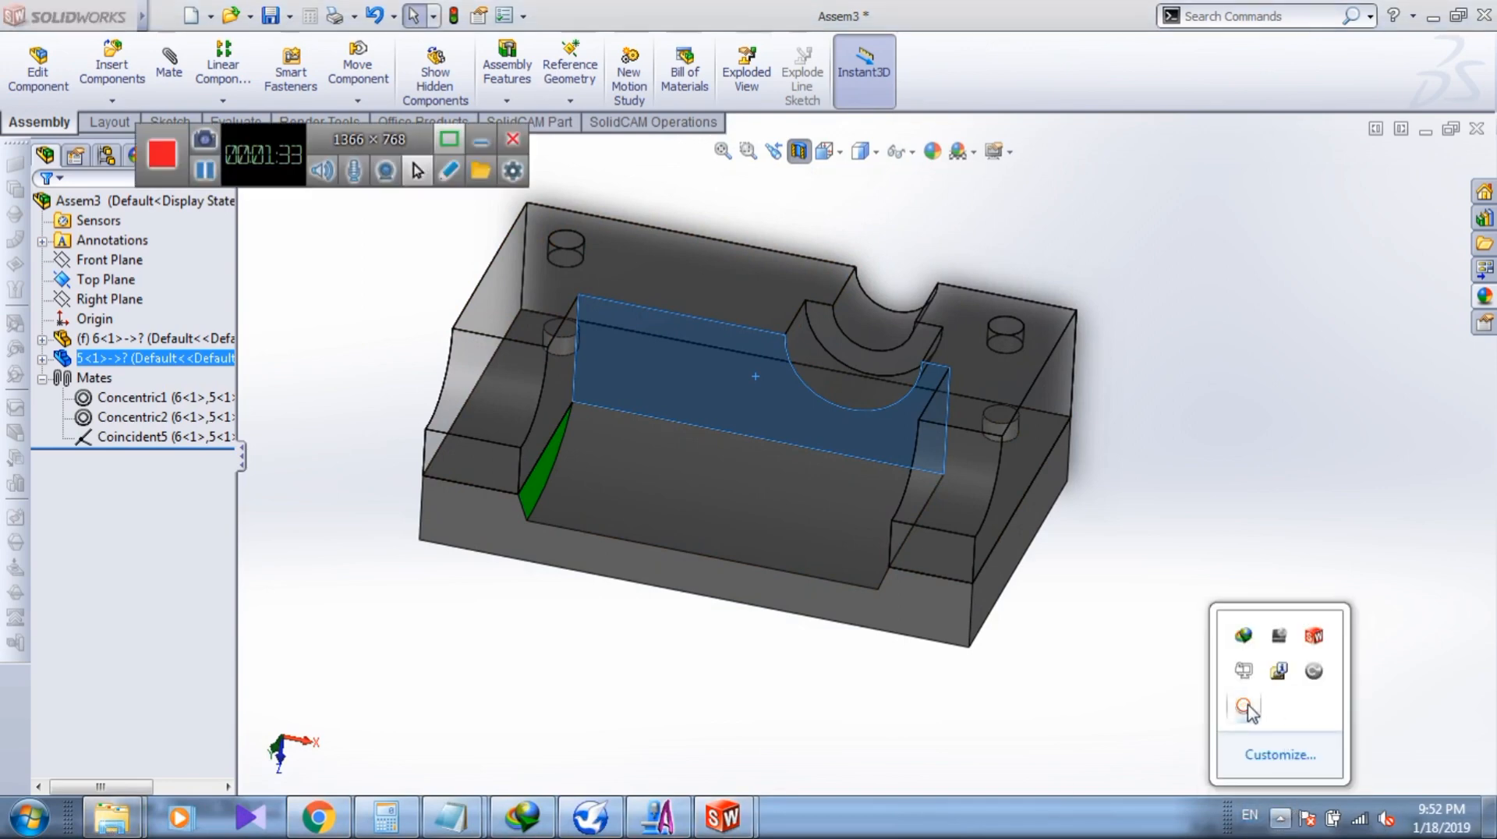
pyautogui.click(163, 156)
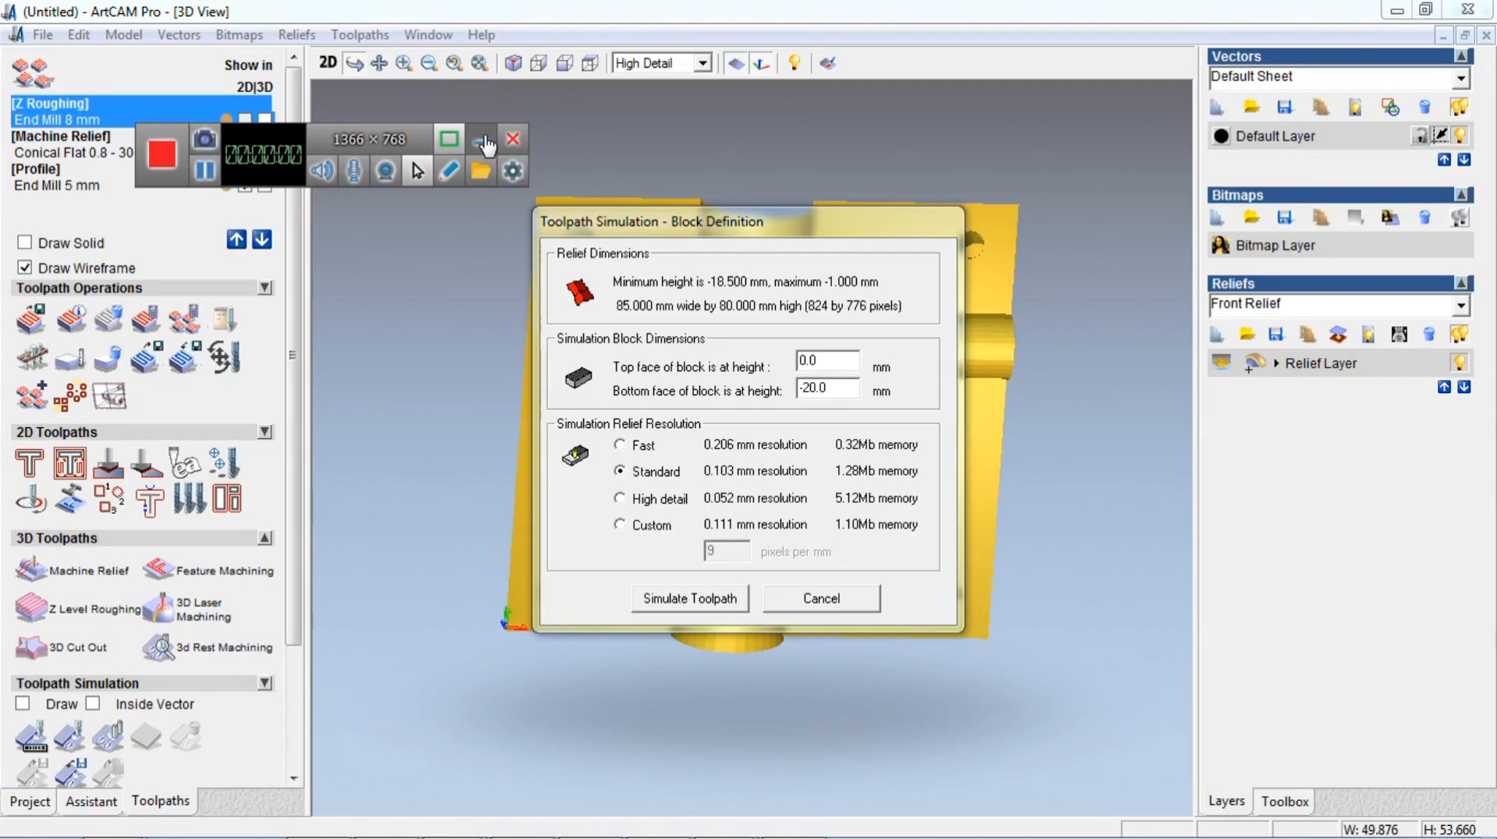
pyautogui.click(482, 141)
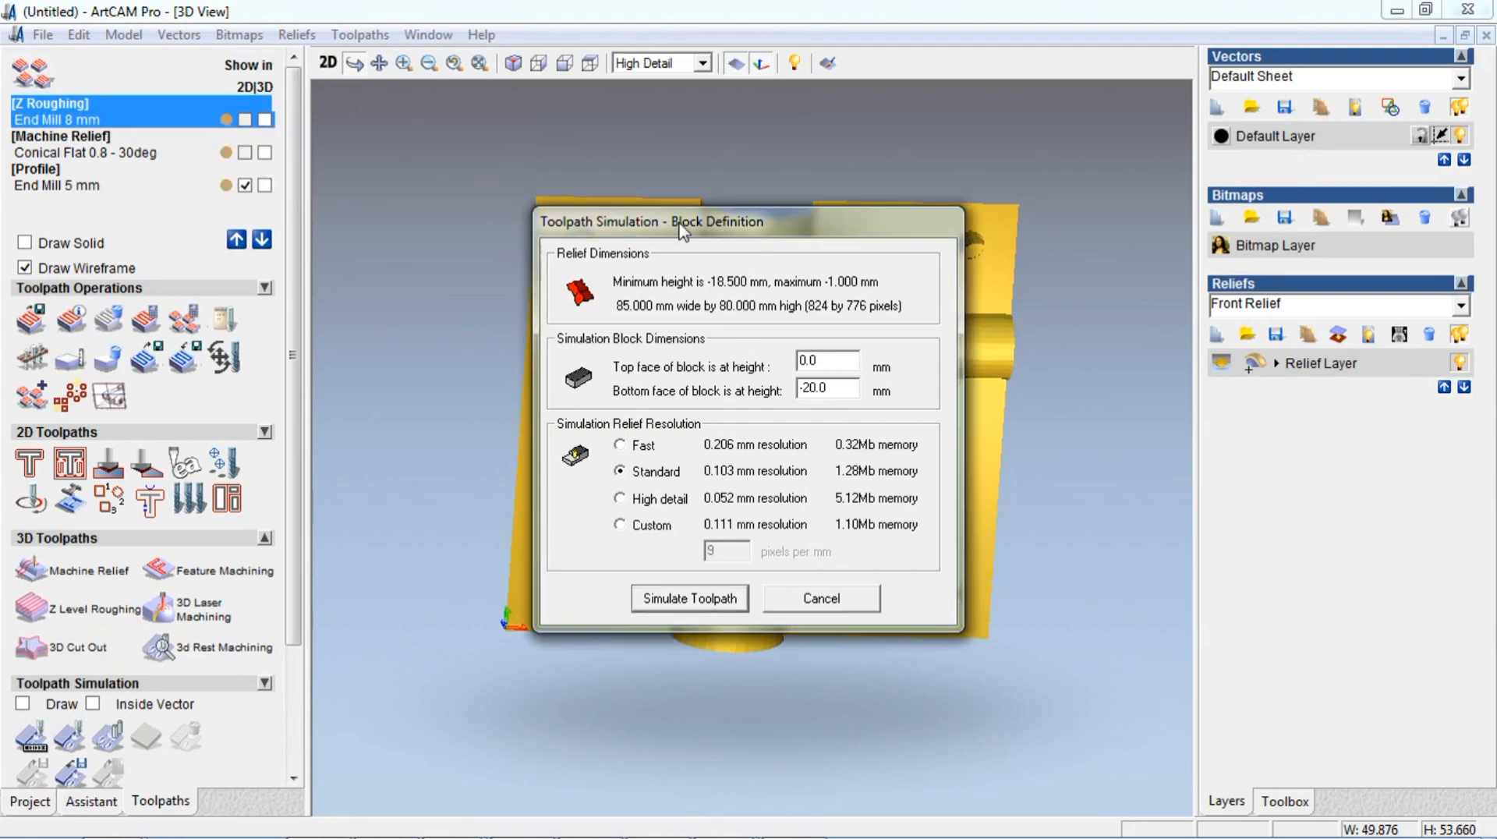
# - In ArtCAM Pro, simulate the 8 mm end mill Z Roughing toolpath at Standard resolution, with the block from 0.0 to -20.0 mm
pyautogui.moveTo(683, 229); pyautogui.dragTo(215, 267)
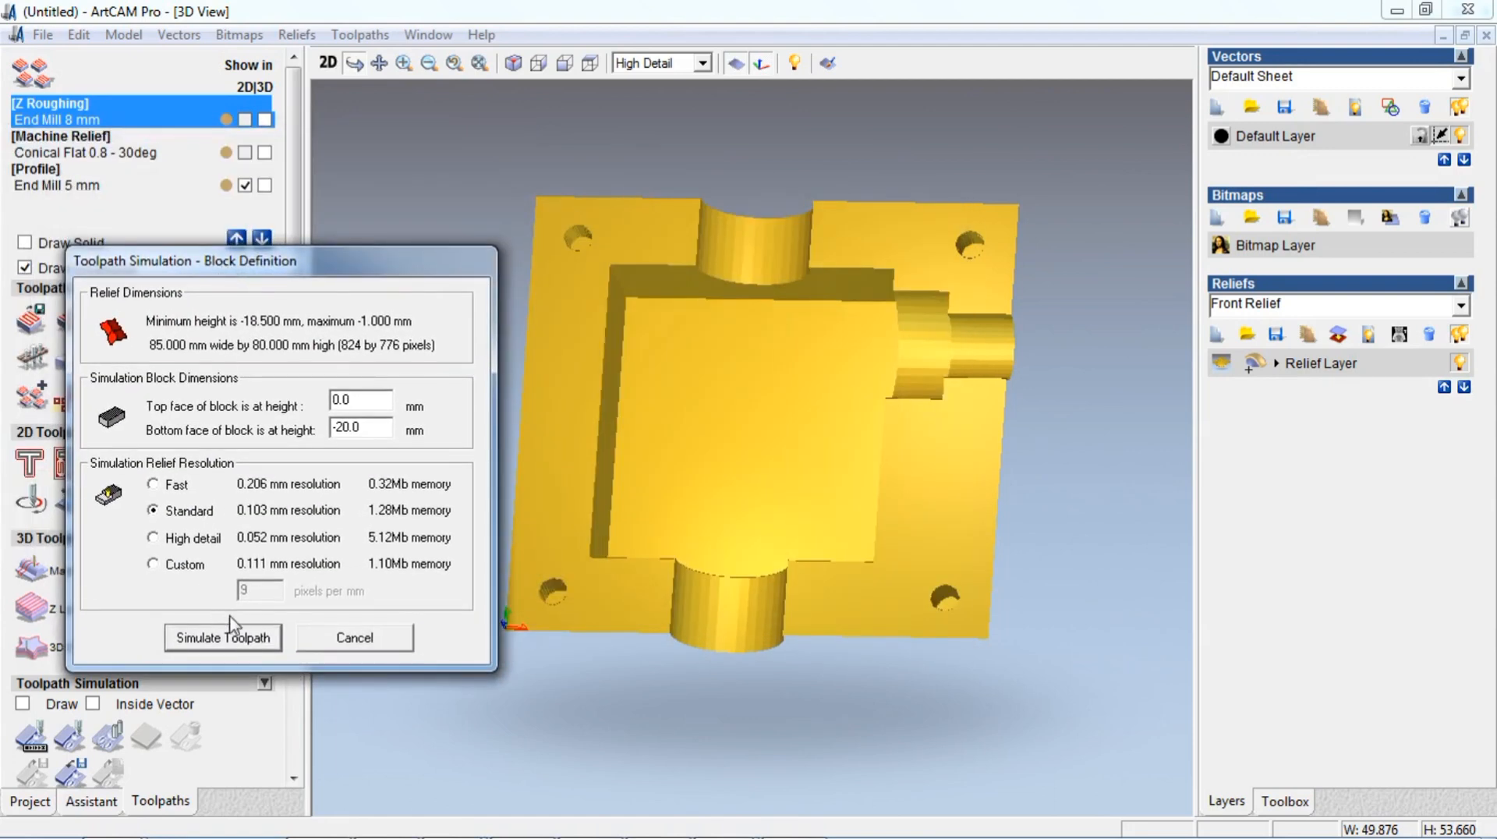
pyautogui.click(248, 642)
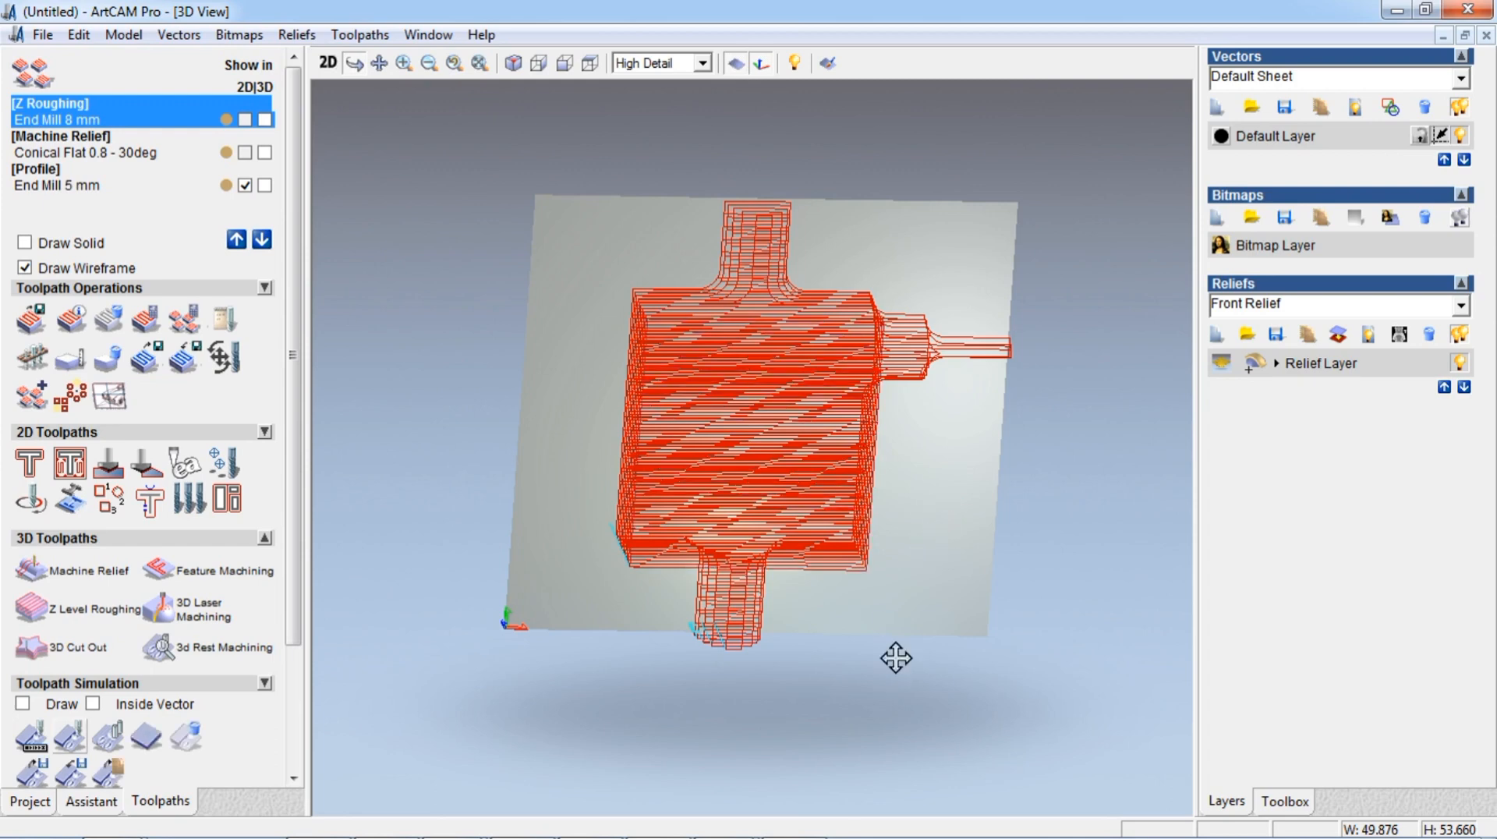
pyautogui.moveTo(896, 652)
pyautogui.mouseDown()
pyautogui.moveTo(932, 588)
pyautogui.moveTo(1043, 484)
pyautogui.moveTo(1006, 466)
pyautogui.mouseUp()
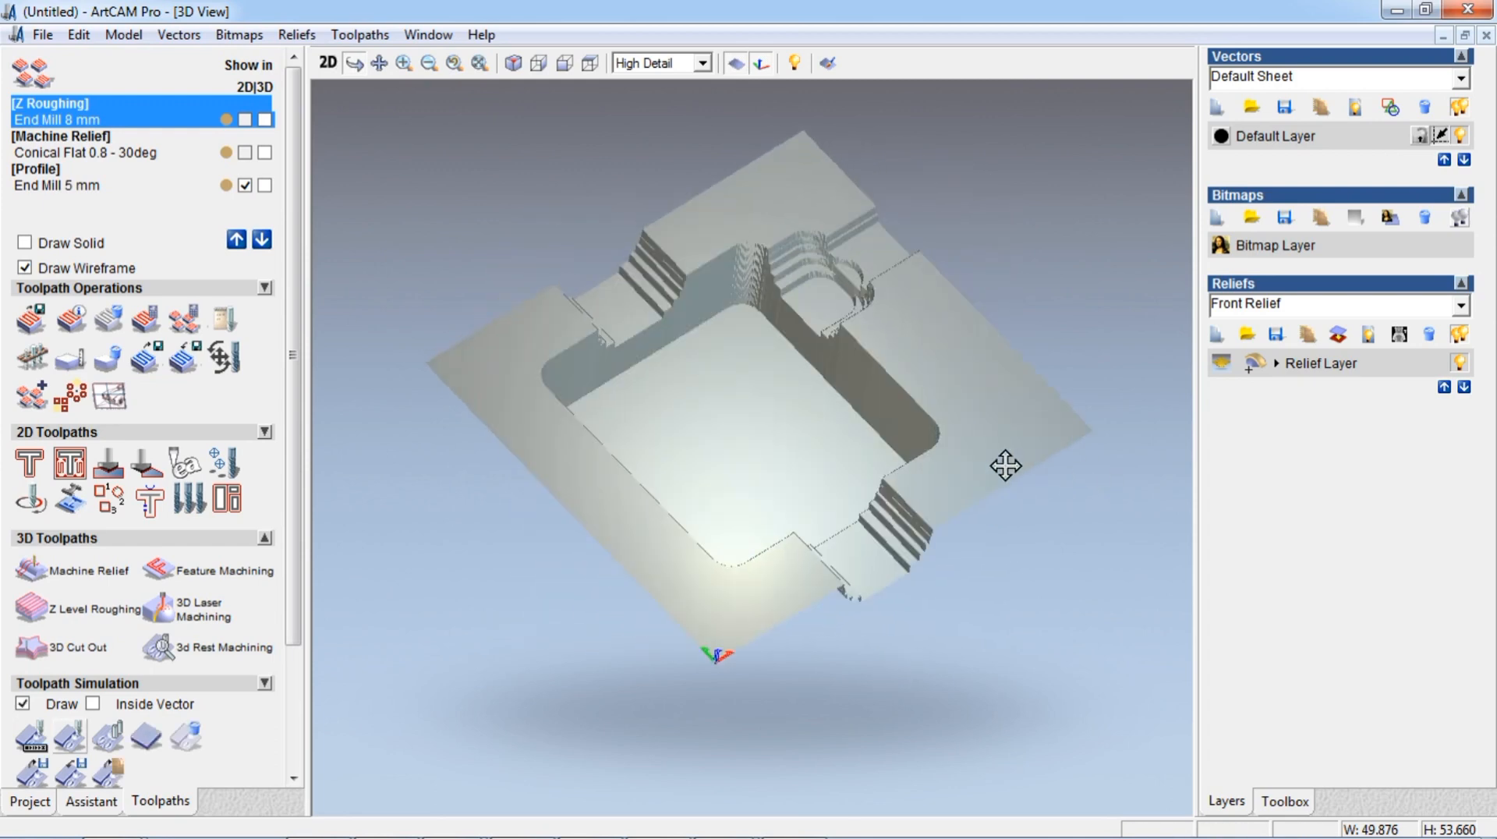
pyautogui.scroll(5, 829, 367)
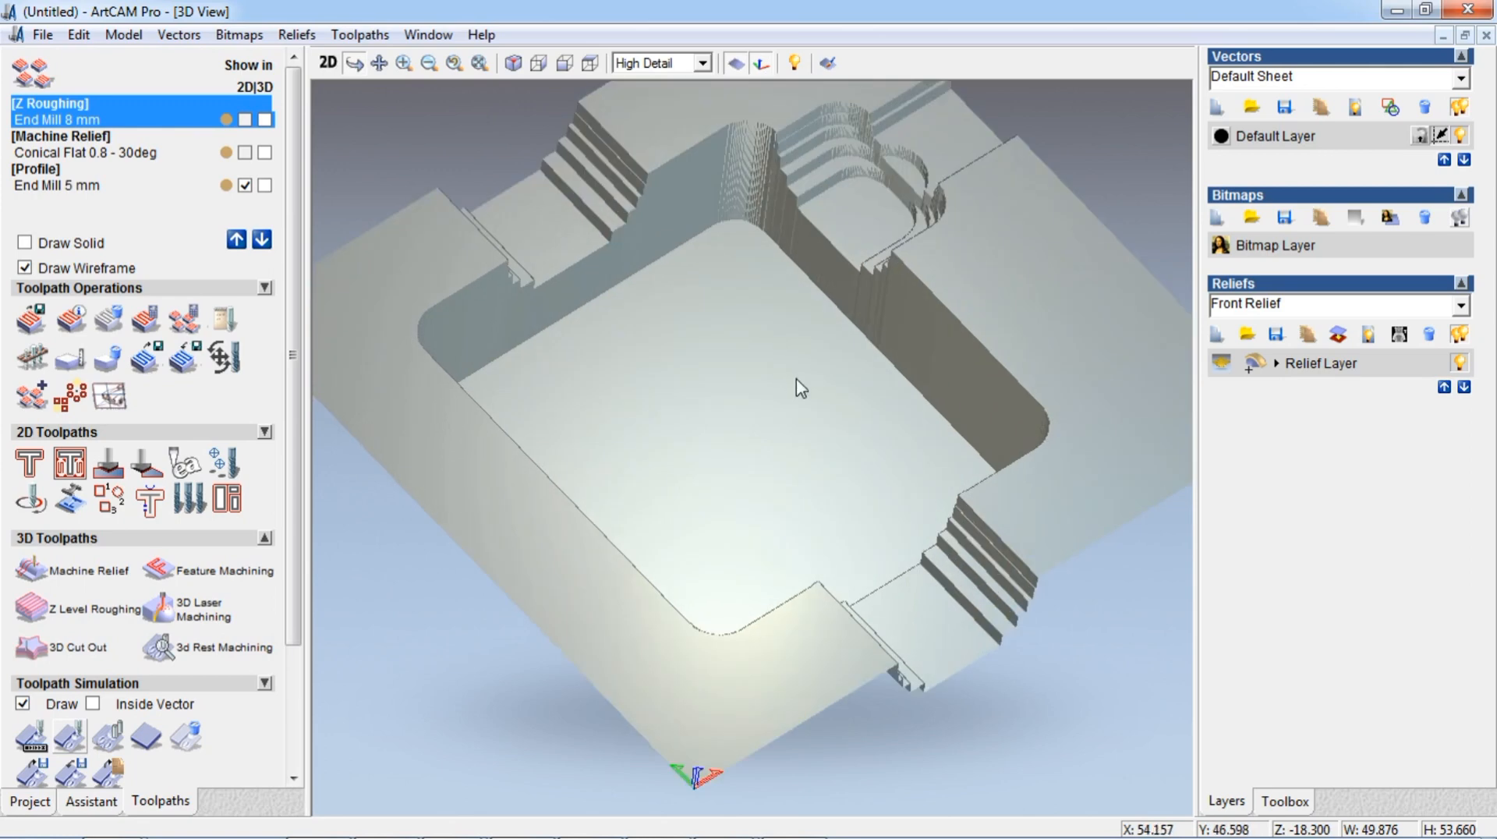
# - Simulate the Conical Flat 0.8 - 30deg Machine Relief toolpath on the rough-machined block
pyautogui.moveTo(802, 379); pyautogui.dragTo(721, 358)
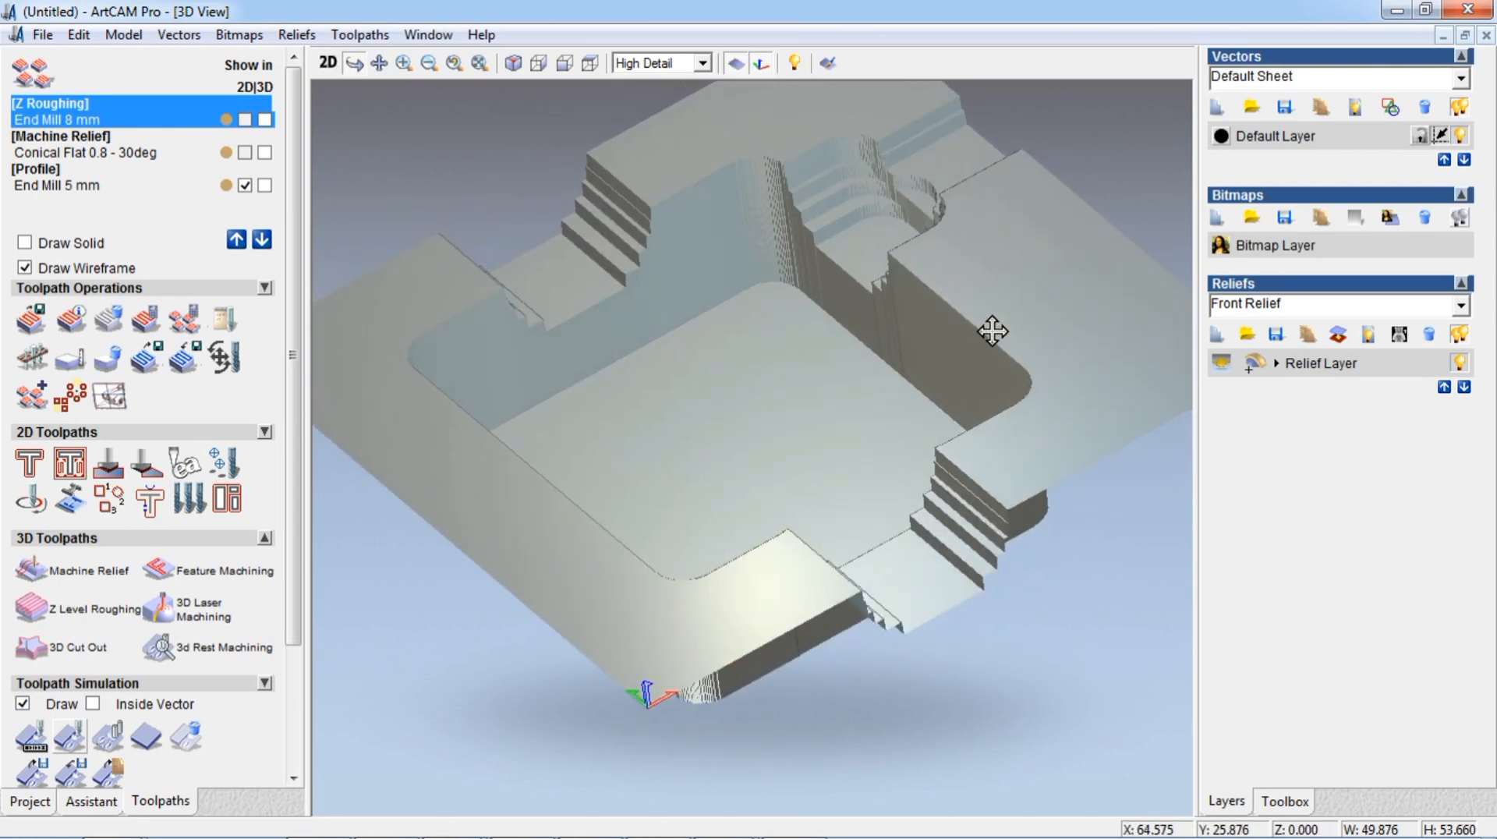
pyautogui.moveTo(992, 330)
pyautogui.mouseDown()
pyautogui.moveTo(1019, 344)
pyautogui.moveTo(1002, 336)
pyautogui.mouseUp()
pyautogui.moveTo(775, 588)
pyautogui.mouseDown()
pyautogui.moveTo(762, 588)
pyautogui.moveTo(784, 601)
pyautogui.mouseUp()
pyautogui.click(99, 152)
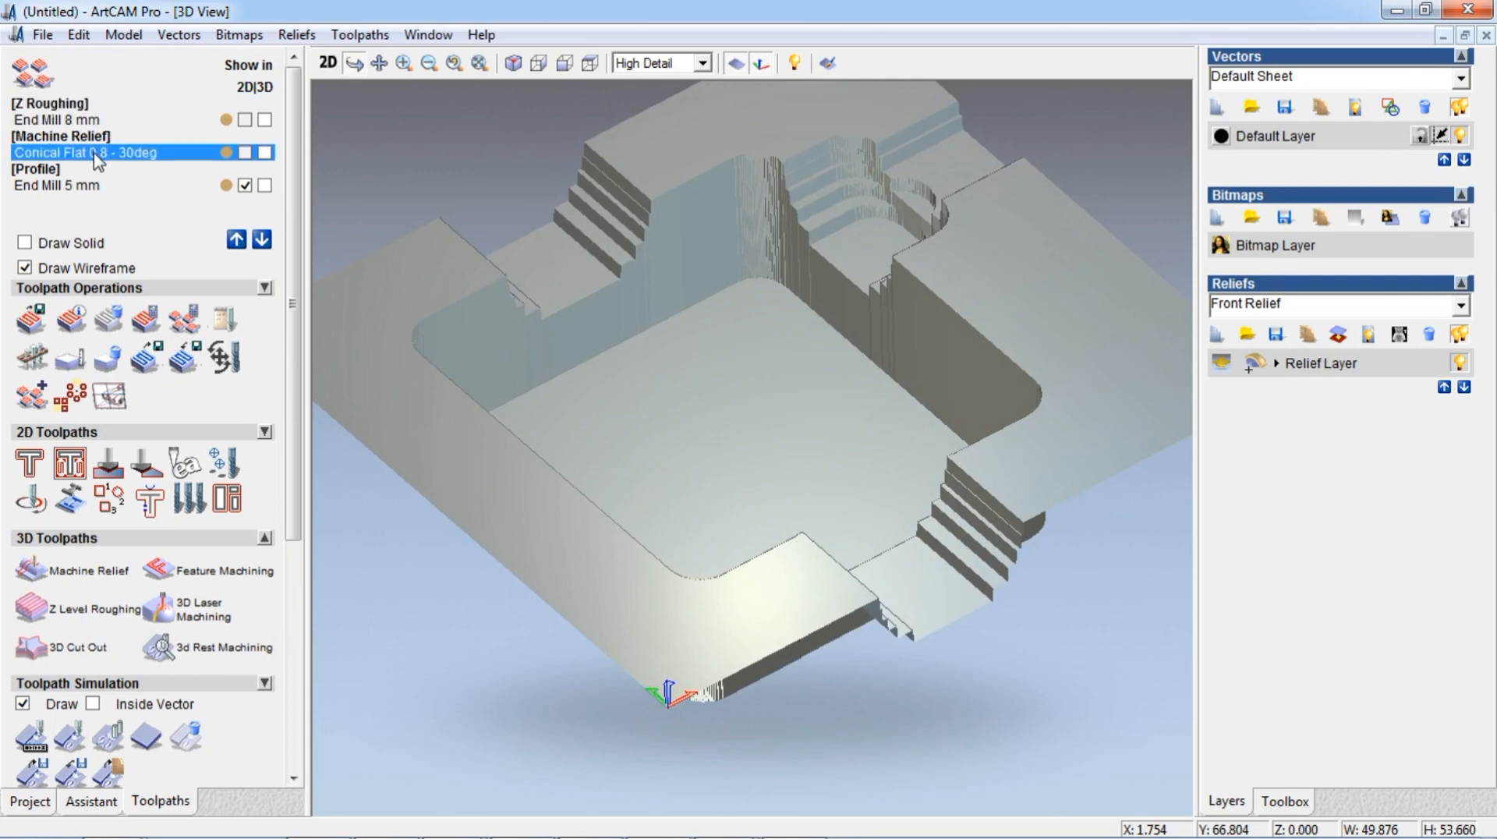
pyautogui.click(68, 743)
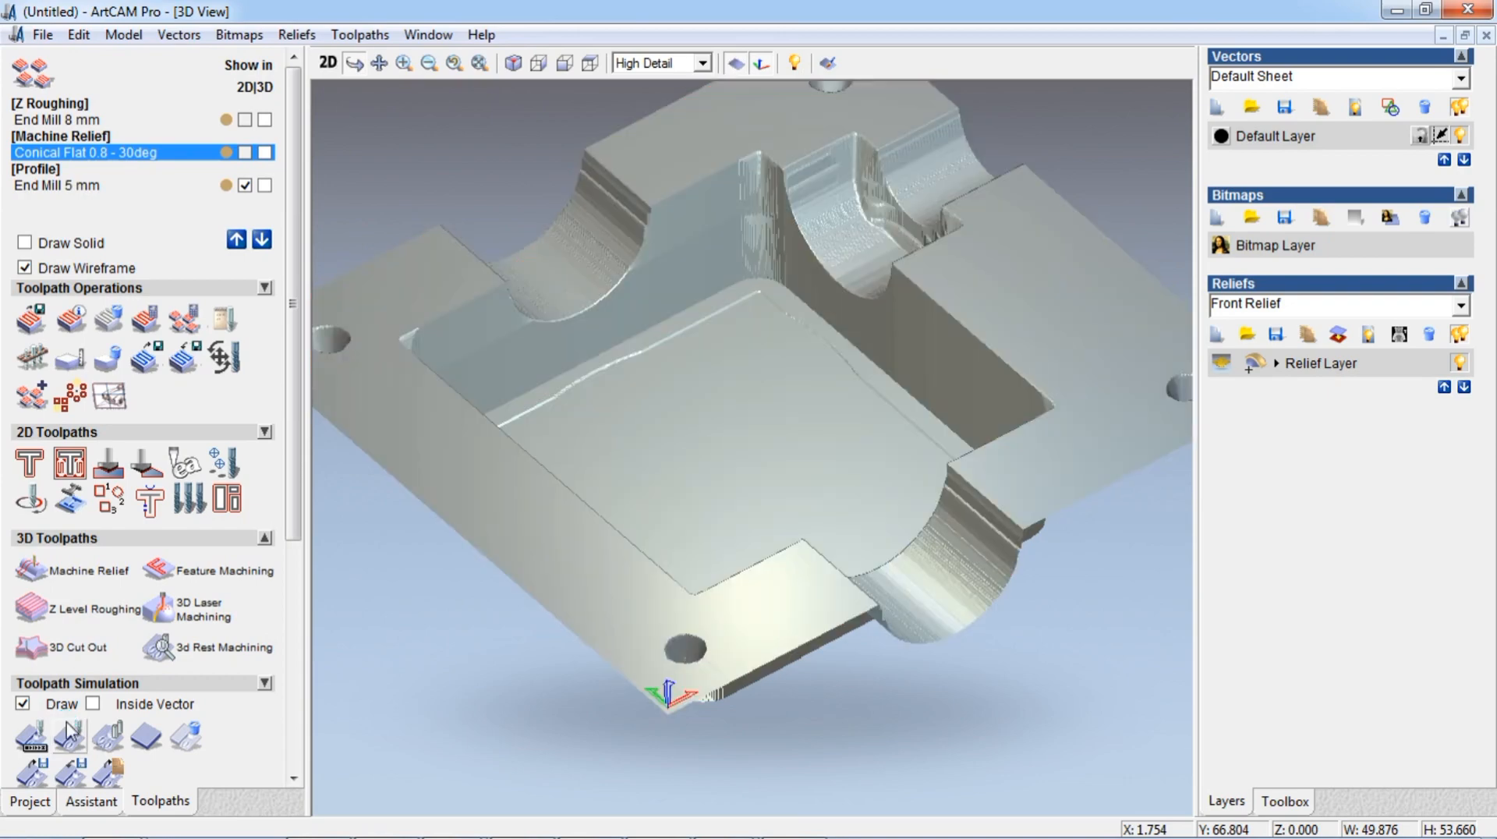
# - Simulate the 5 mm end mill Profile toolpath on the relief-machined block
pyautogui.click(71, 186)
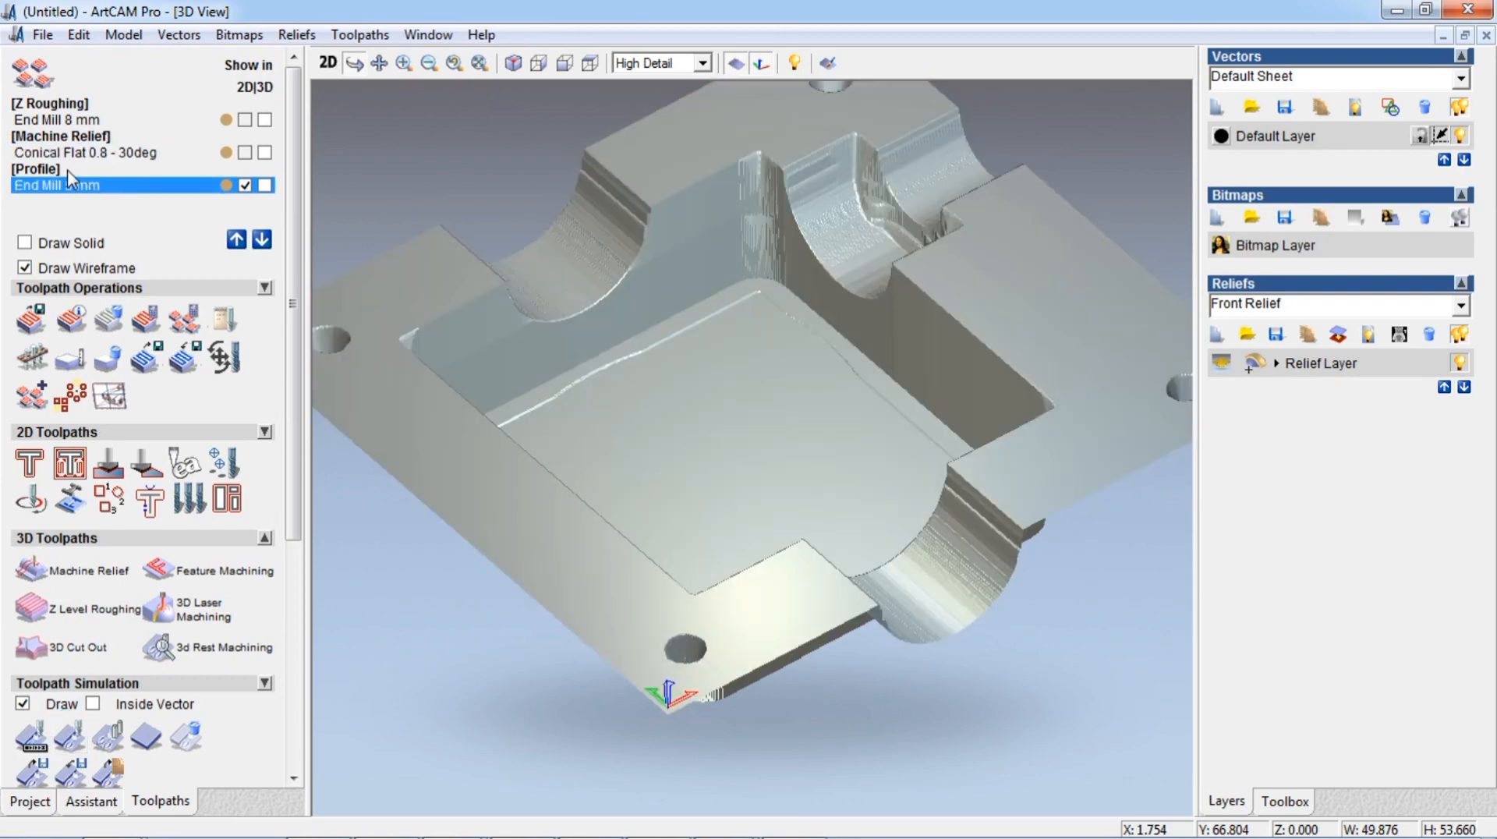
pyautogui.click(68, 171)
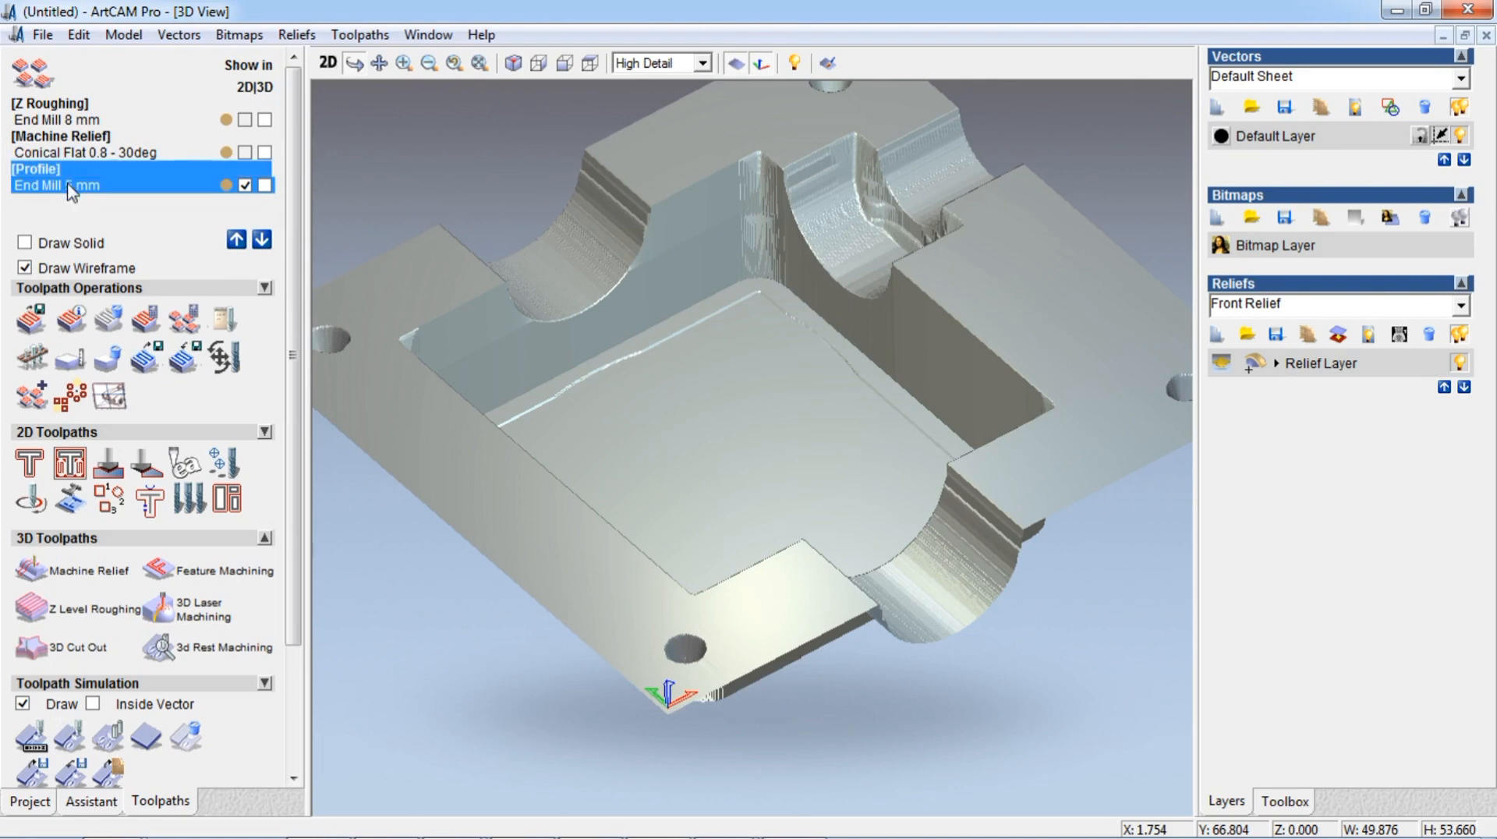
pyautogui.click(70, 736)
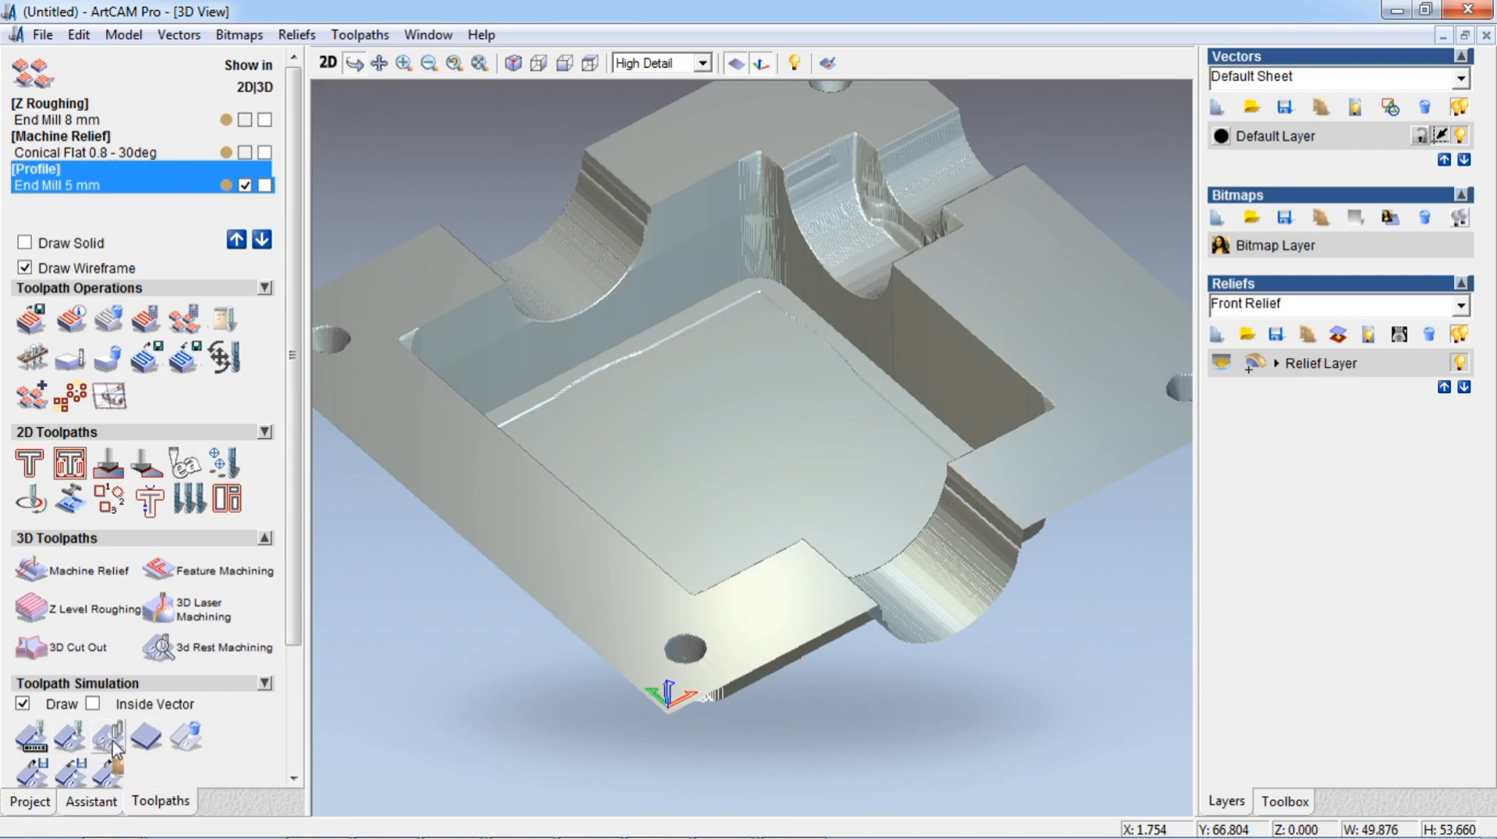
# - Reset the simulation block and play the animated simulation of the 5 mm end mill Profile toolpath on it
pyautogui.click(148, 739)
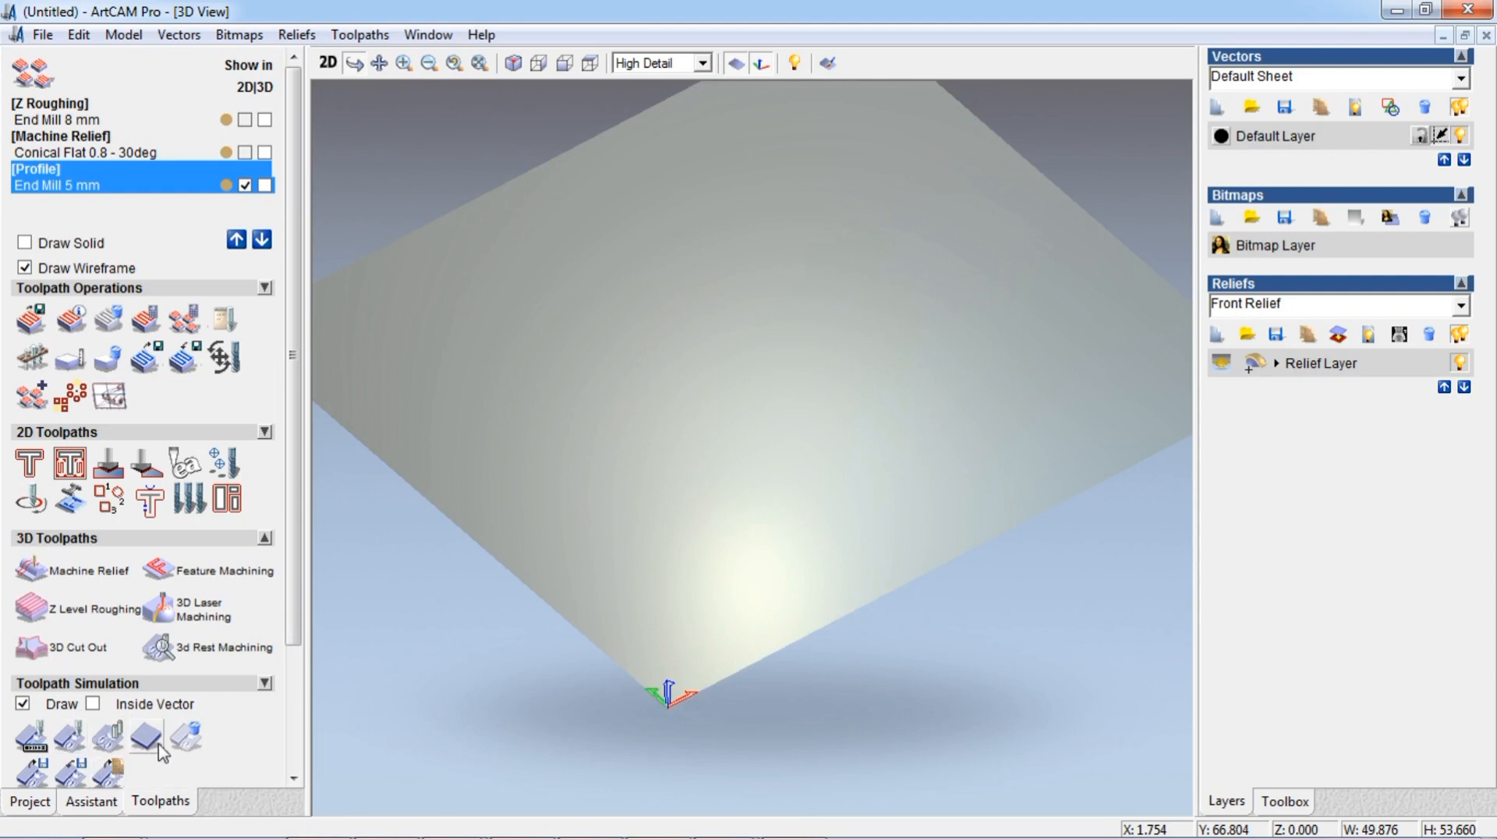
pyautogui.click(33, 739)
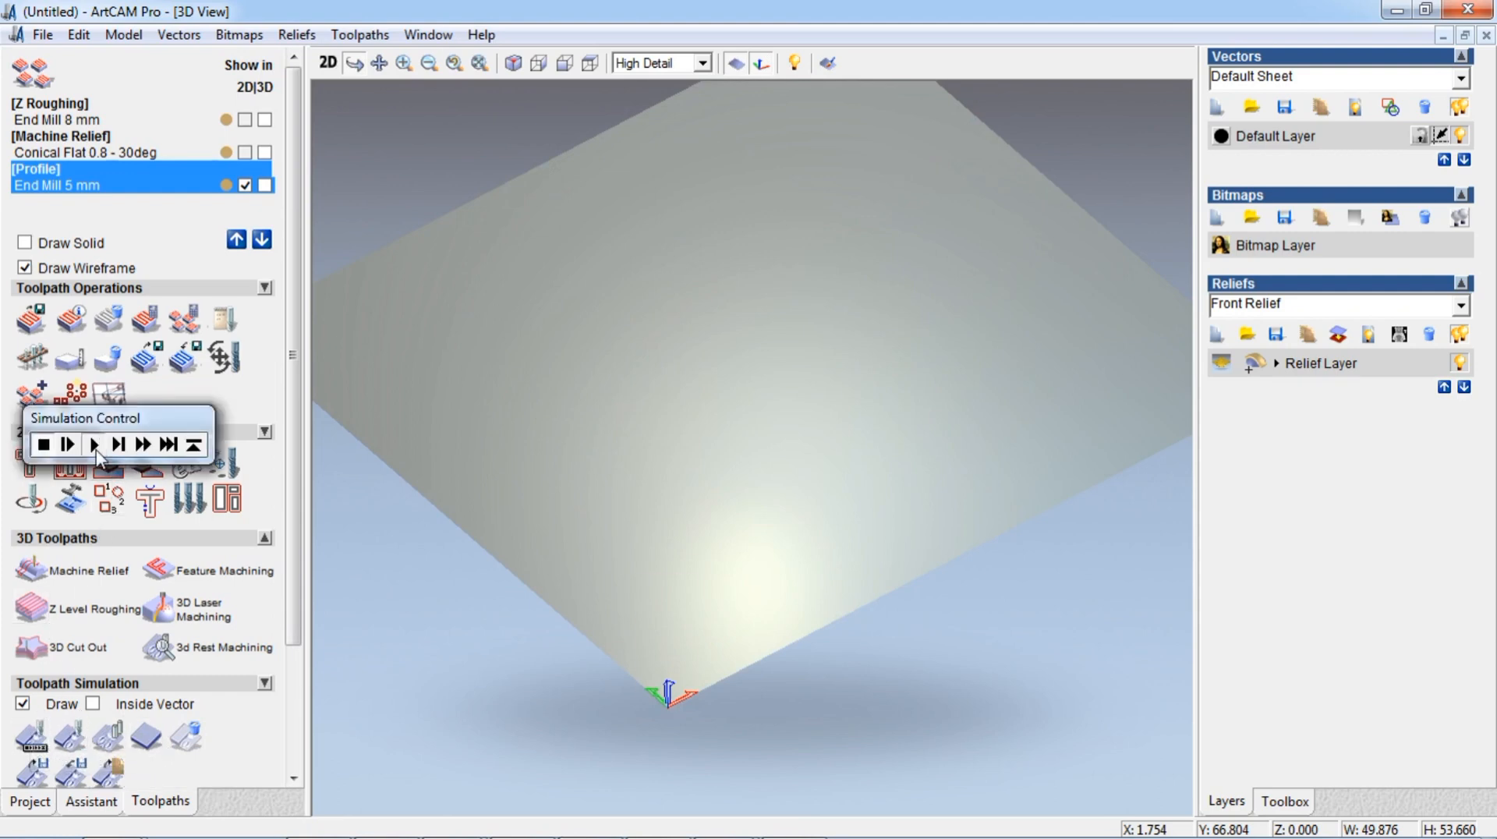
pyautogui.click(95, 446)
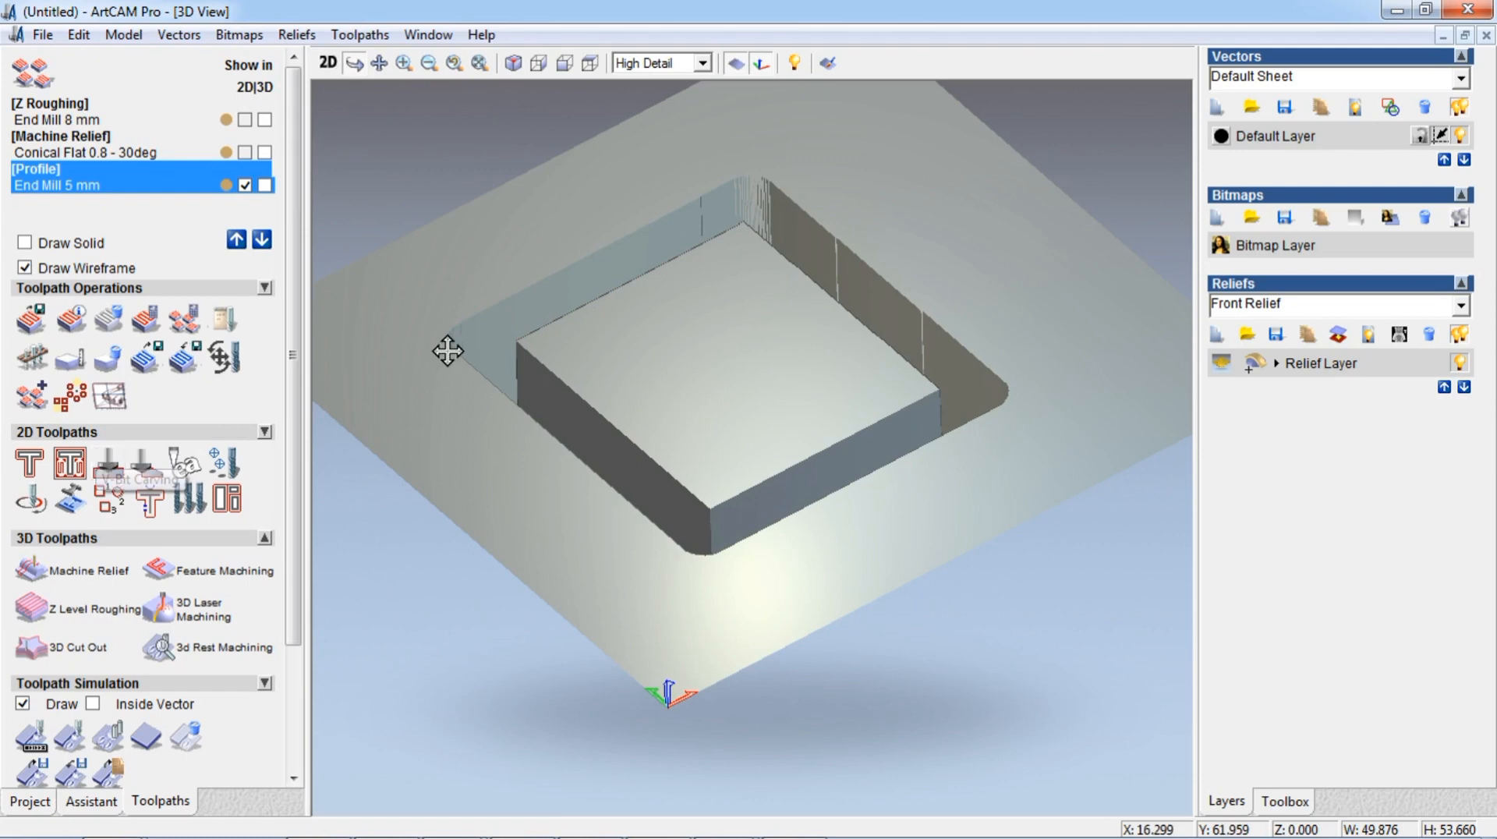
pyautogui.moveTo(447, 351); pyautogui.dragTo(669, 447)
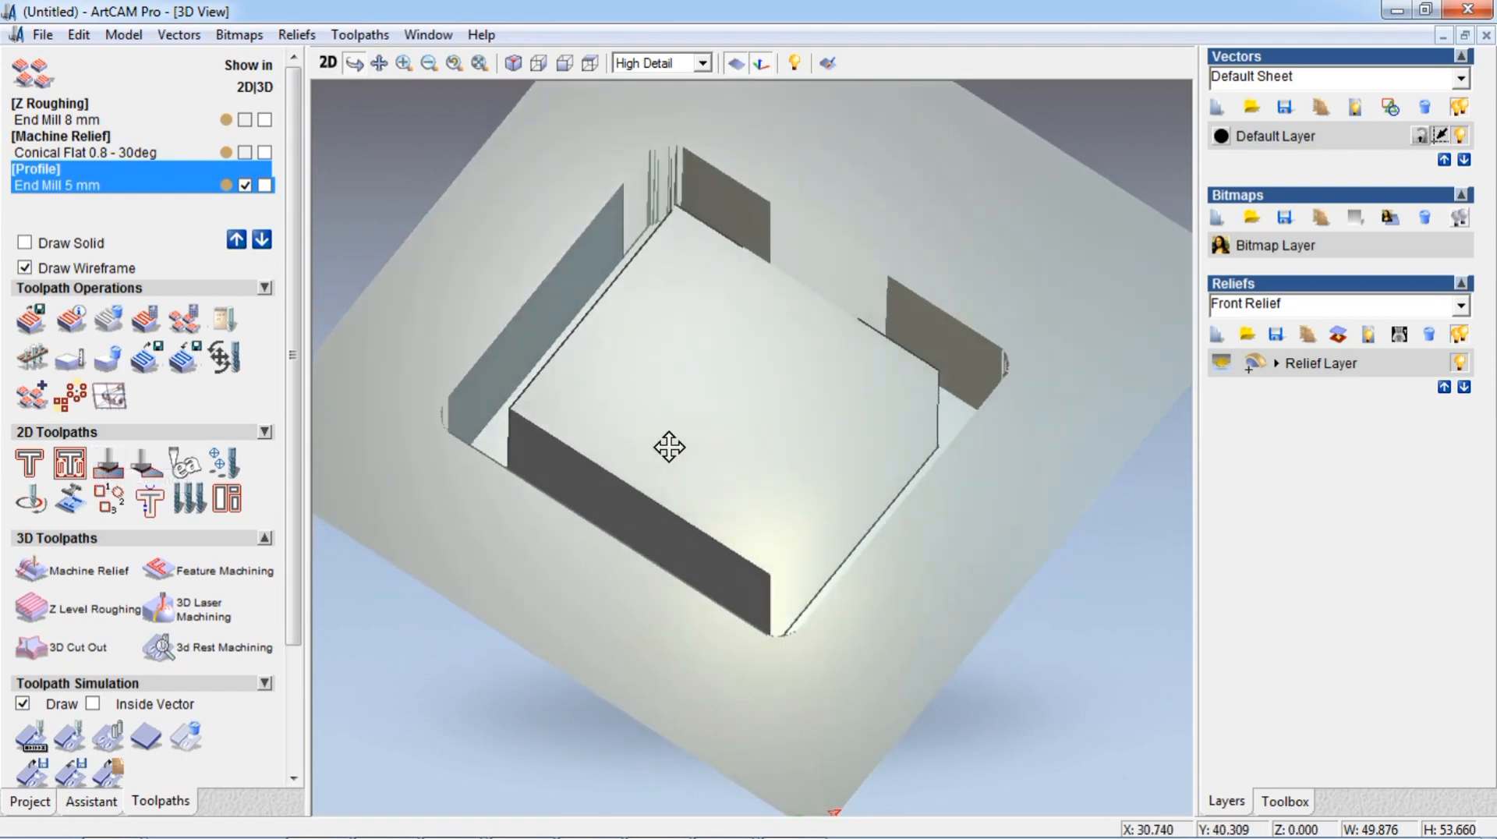
# - Play the Conical Flat 0.8 - 30deg Machine Relief simulation on the profiled block, fast-forward it, stop it partway and inspect the cut
pyautogui.click(66, 142)
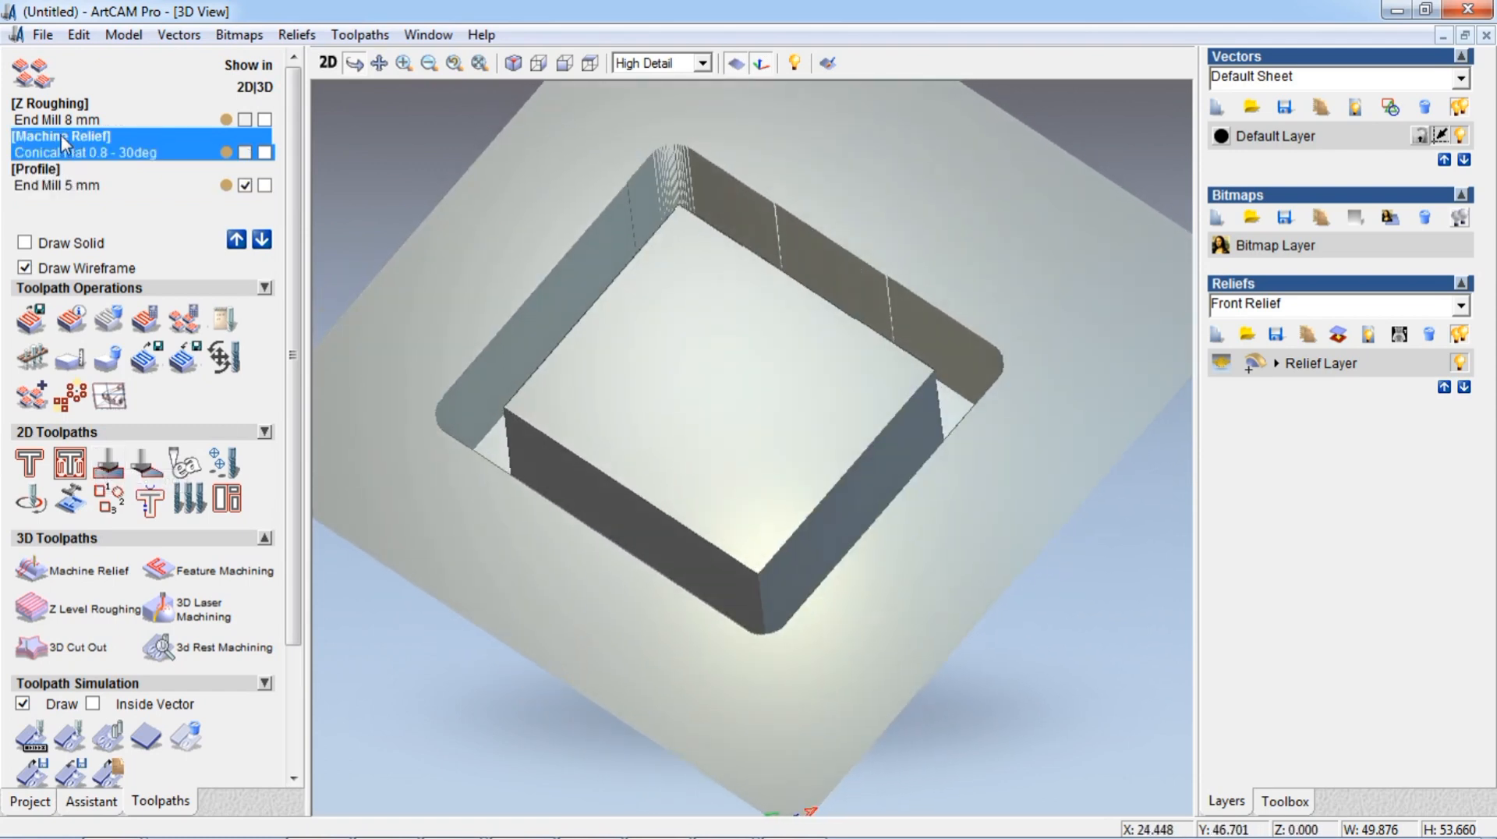
pyautogui.click(31, 737)
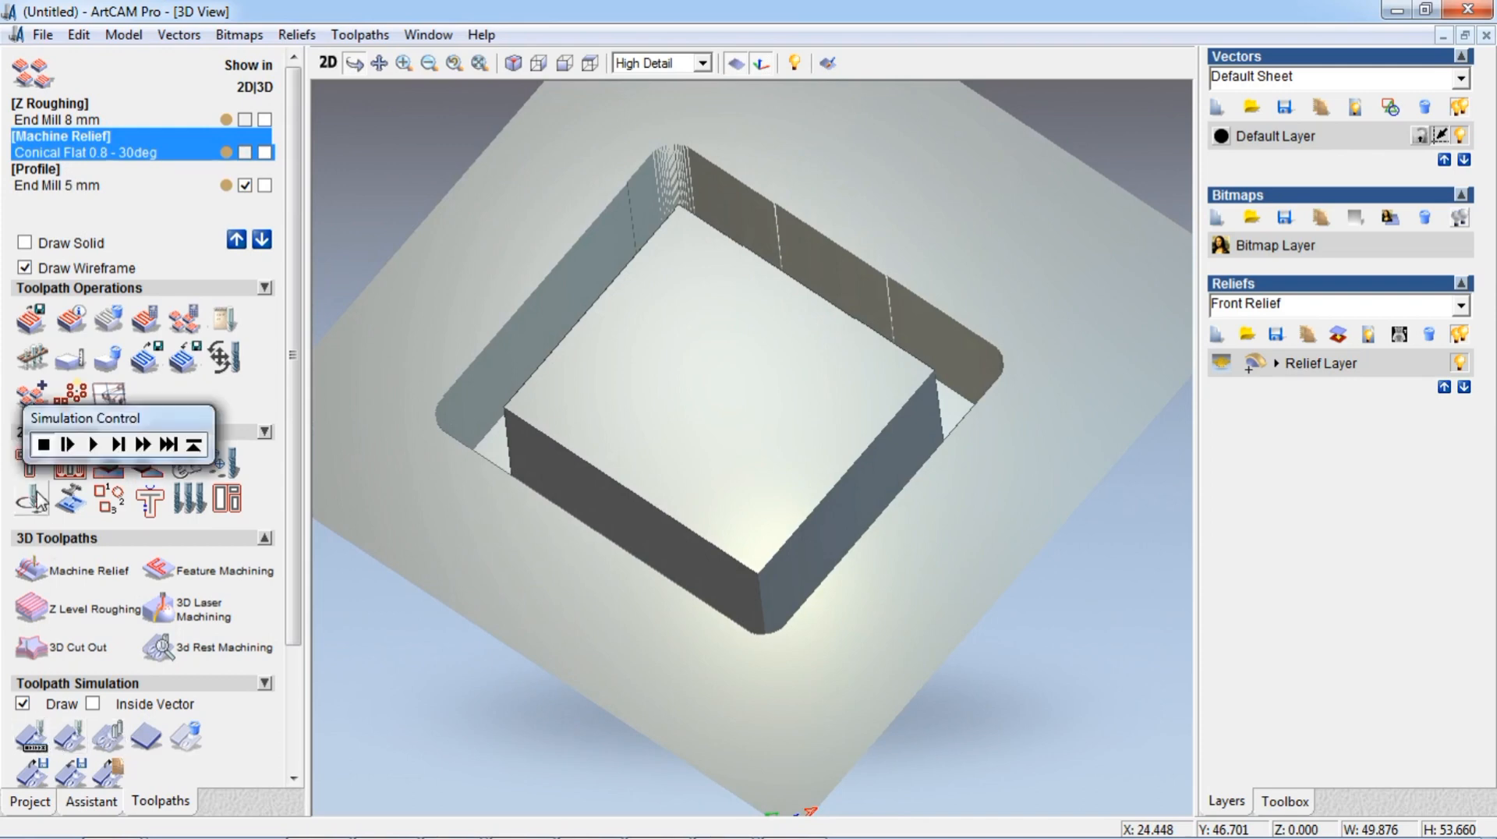
pyautogui.click(88, 446)
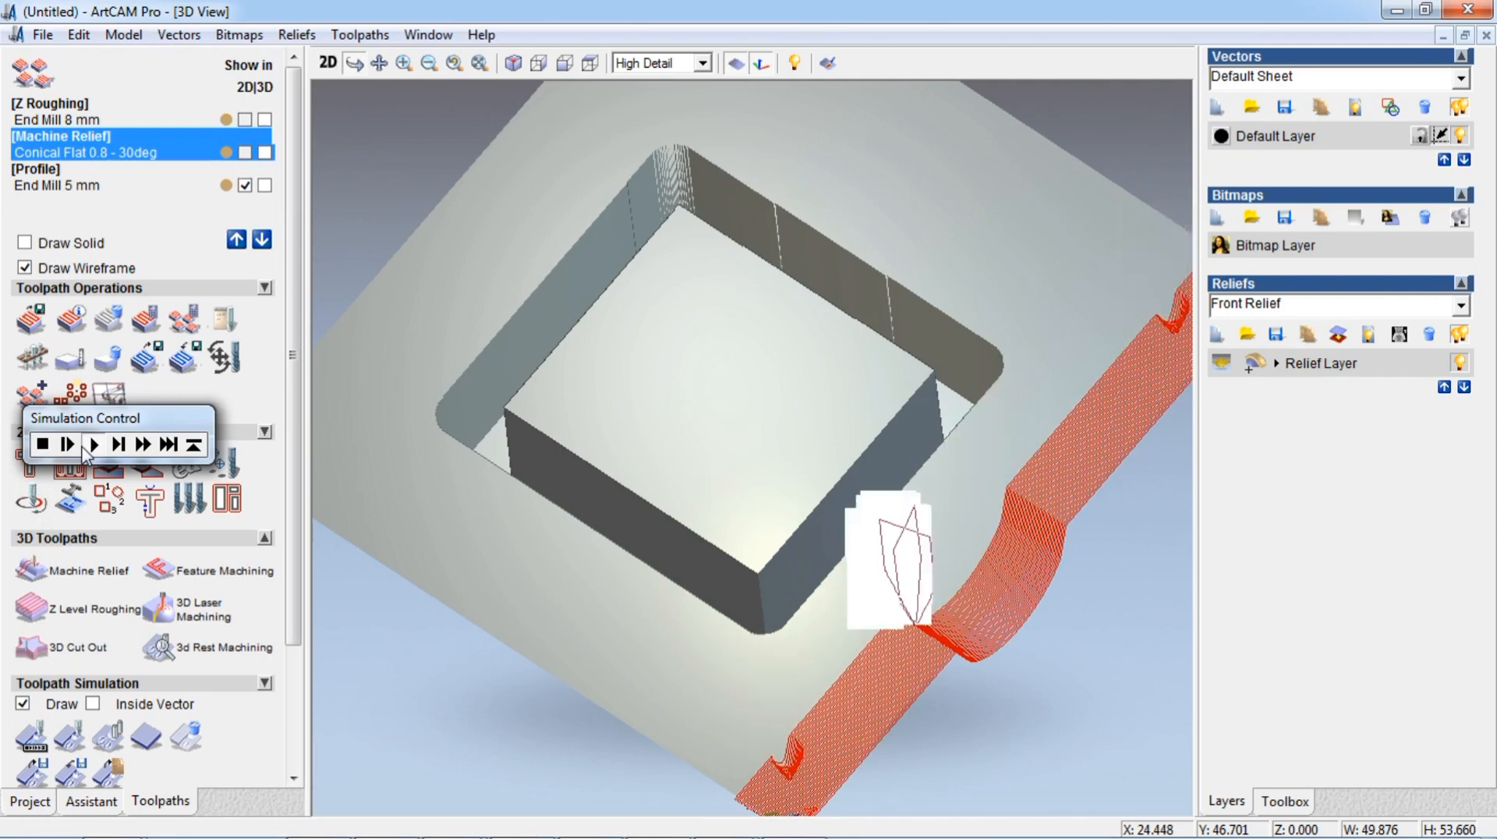
pyautogui.click(146, 446)
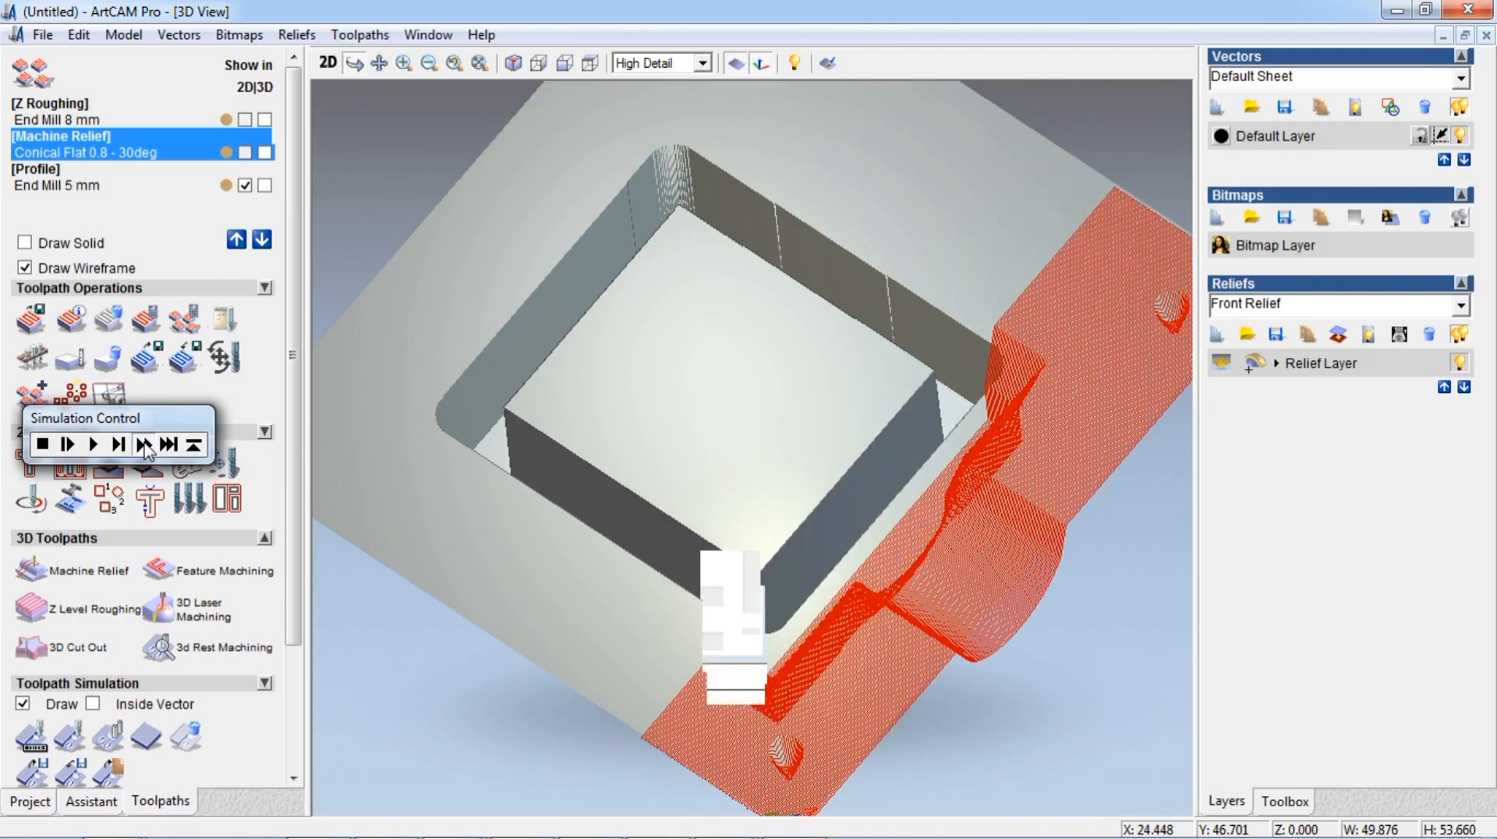
pyautogui.moveTo(588, 621); pyautogui.dragTo(602, 714)
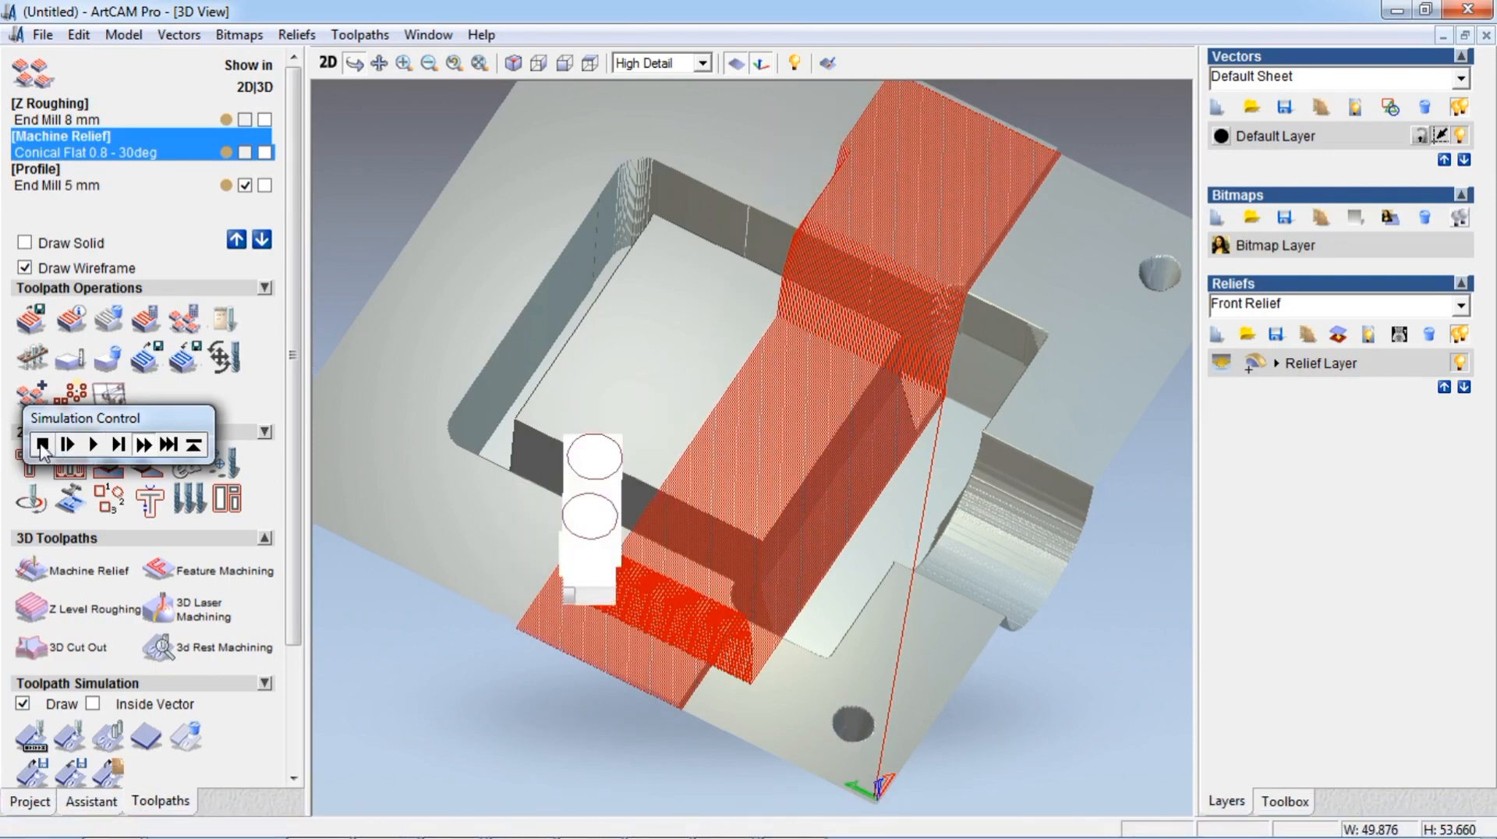
pyautogui.moveTo(660, 616); pyautogui.dragTo(587, 513)
pyautogui.moveTo(799, 515); pyautogui.dragTo(1123, 513)
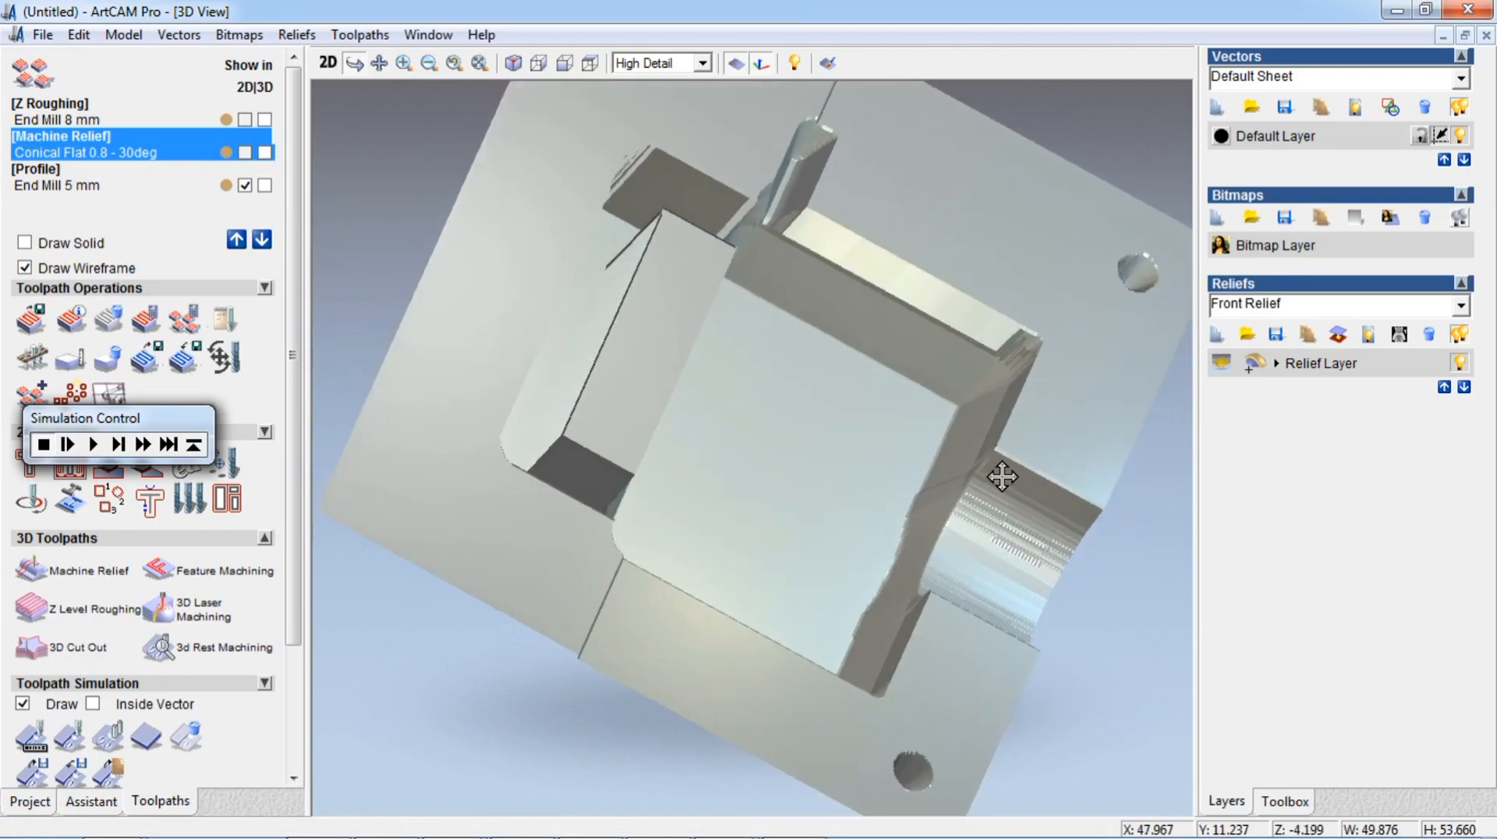
pyautogui.scroll(3, 998, 475)
pyautogui.moveTo(997, 474); pyautogui.dragTo(950, 409)
pyautogui.scroll(-5, 950, 408)
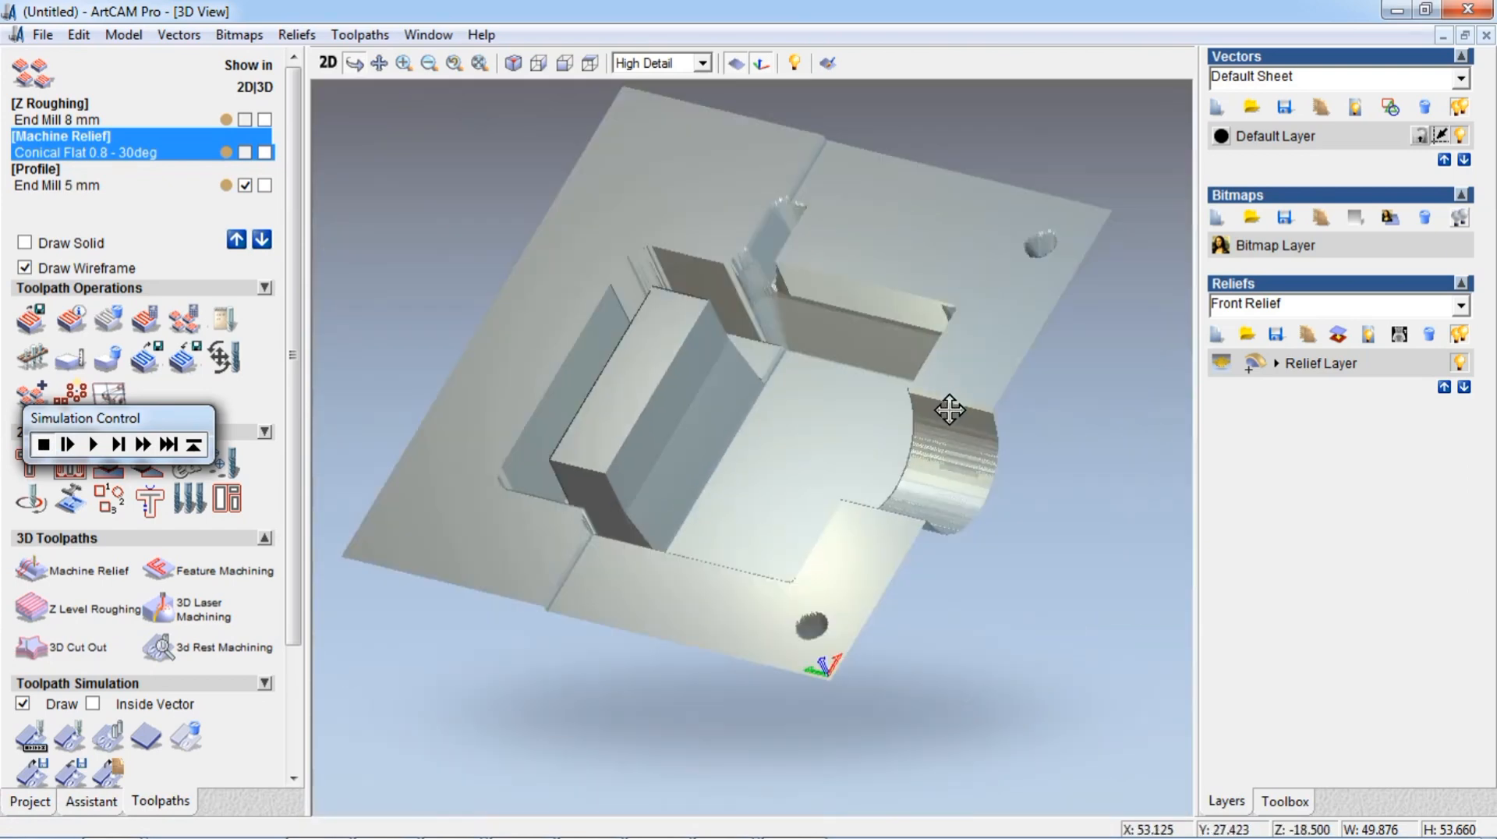
pyautogui.moveTo(807, 837)
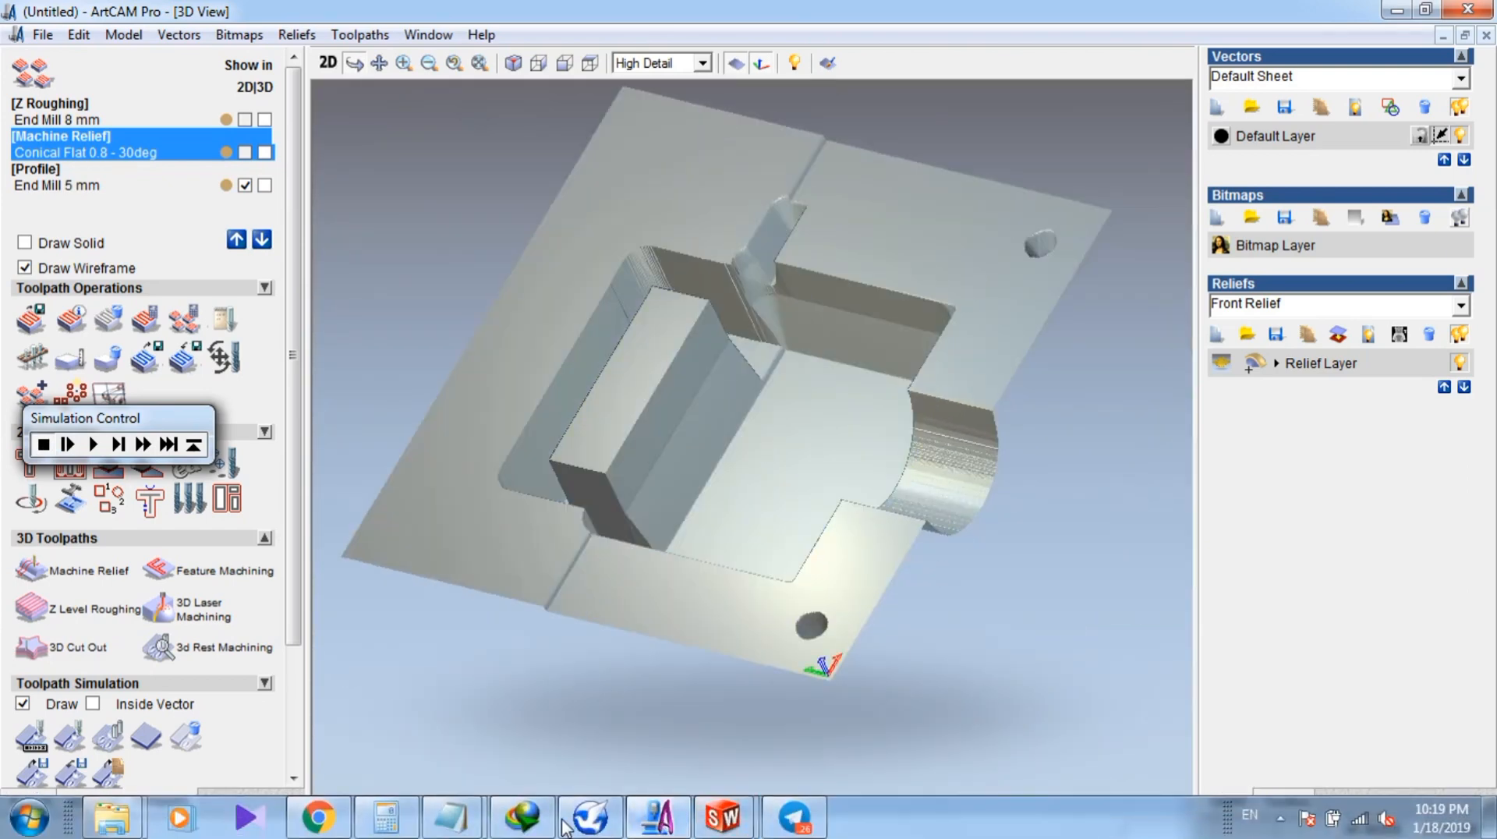